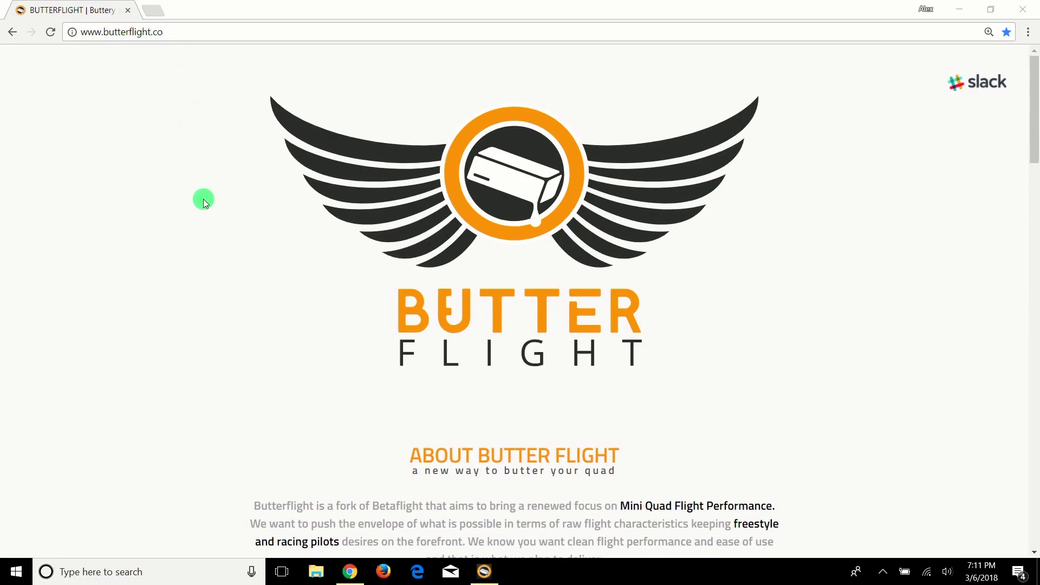
scroll(203, 199, down, 2)
Scroll to the site's Recommended Settings section, then switch to Butterflight Configurator.
scroll(203, 199, down, 5)
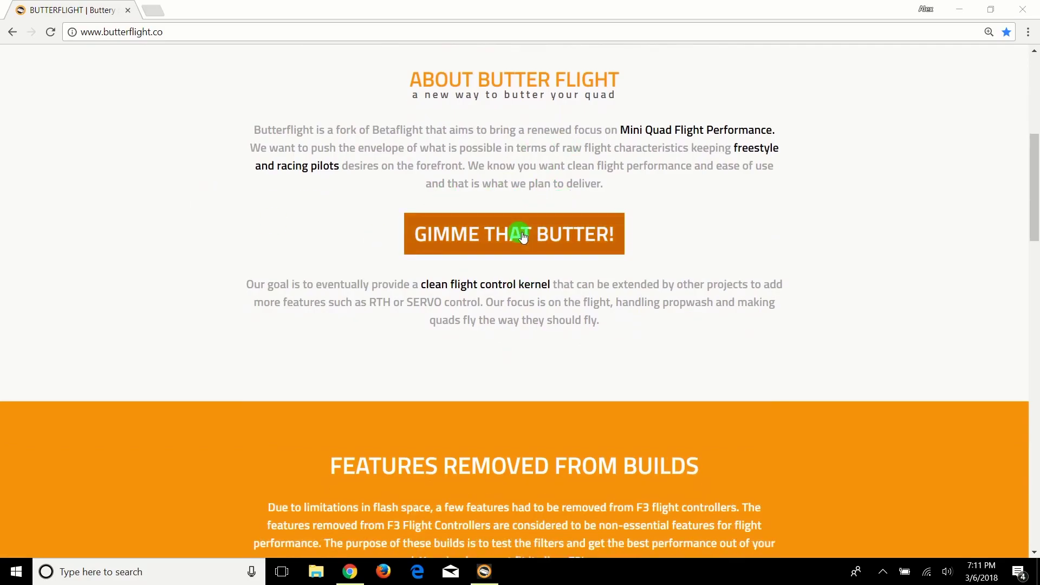
scroll(219, 443, down, 4)
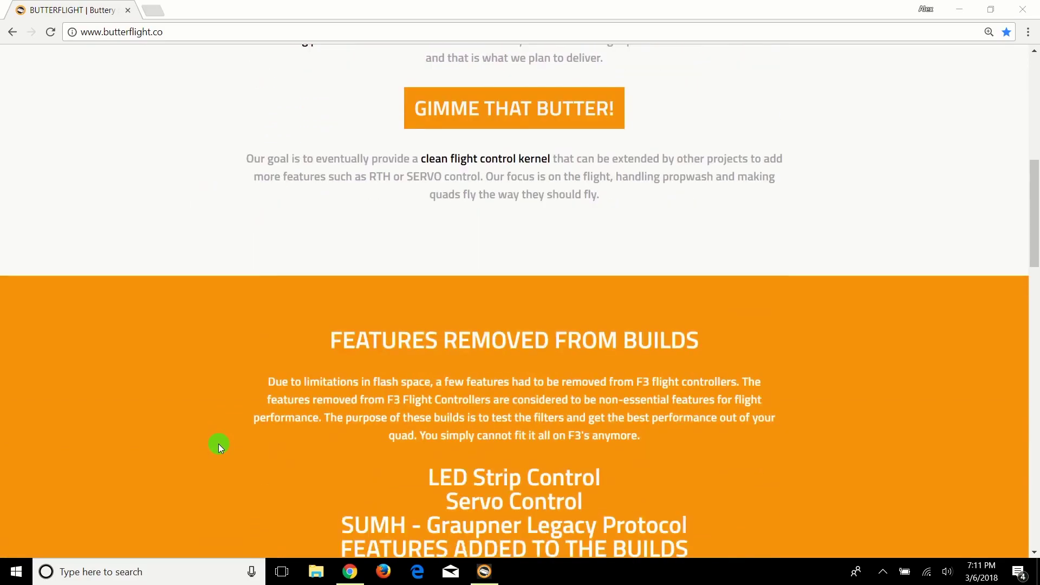
scroll(219, 444, down, 7)
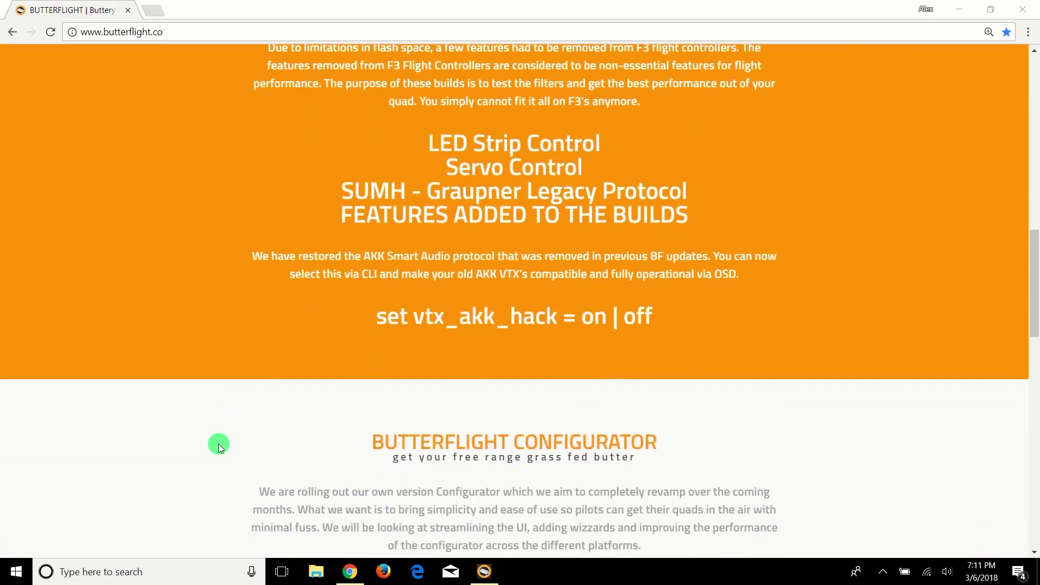
scroll(219, 444, down, 10)
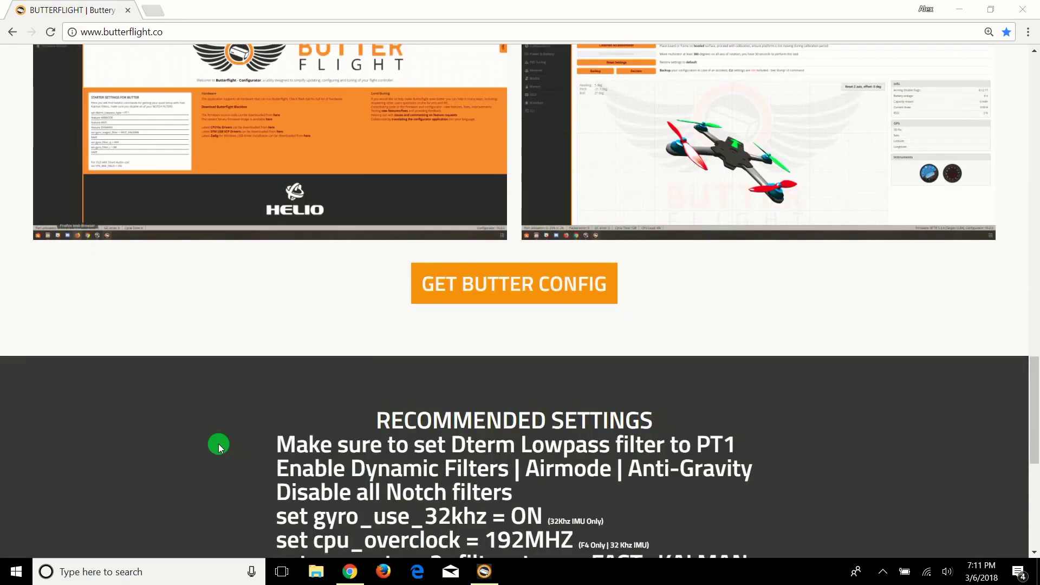
scroll(219, 444, down, 1)
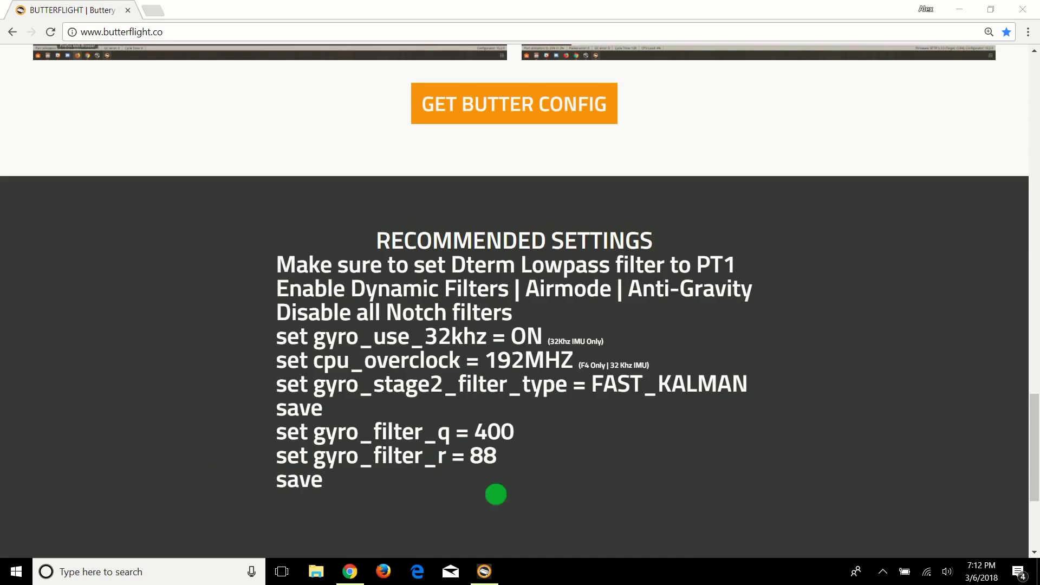
click(487, 571)
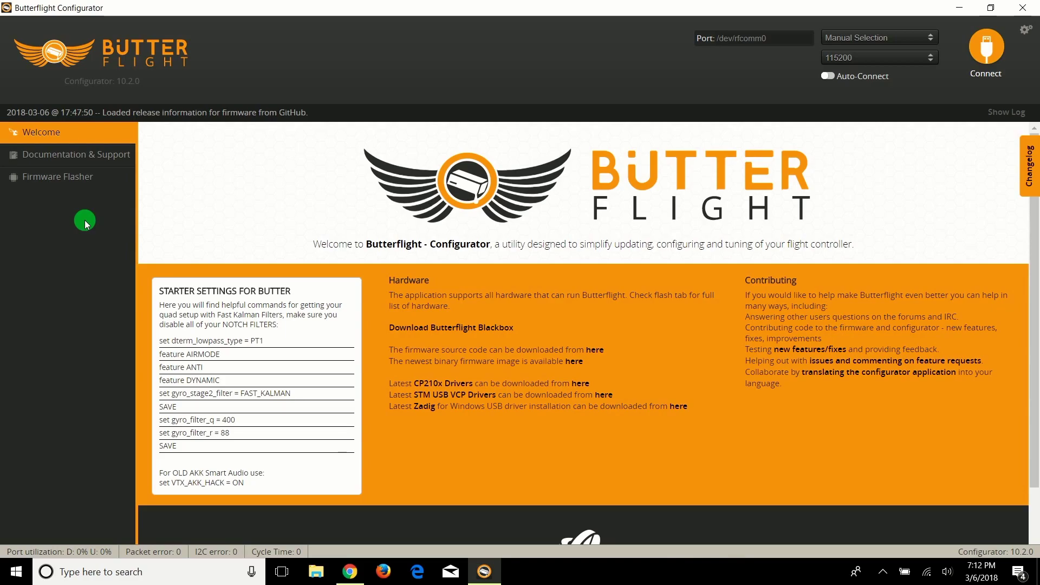
Go to the Firmware Flasher page and expand its board target list.
click(44, 181)
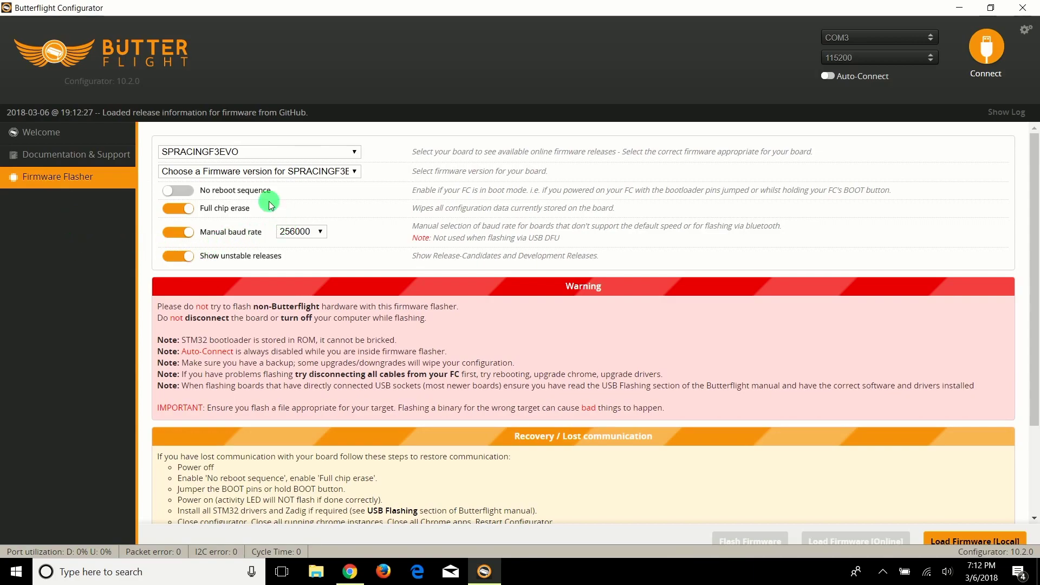
click(355, 156)
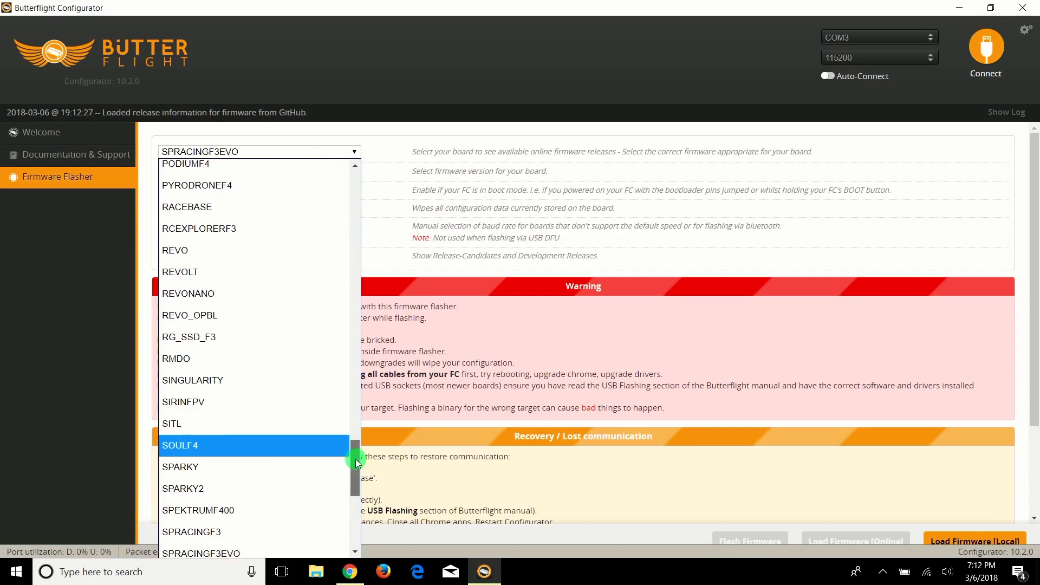
Flash online firmware 3.4.1 for SPRACINGF3EVO until Programming: SUCCESSFUL.
scroll(357, 464, down, 2)
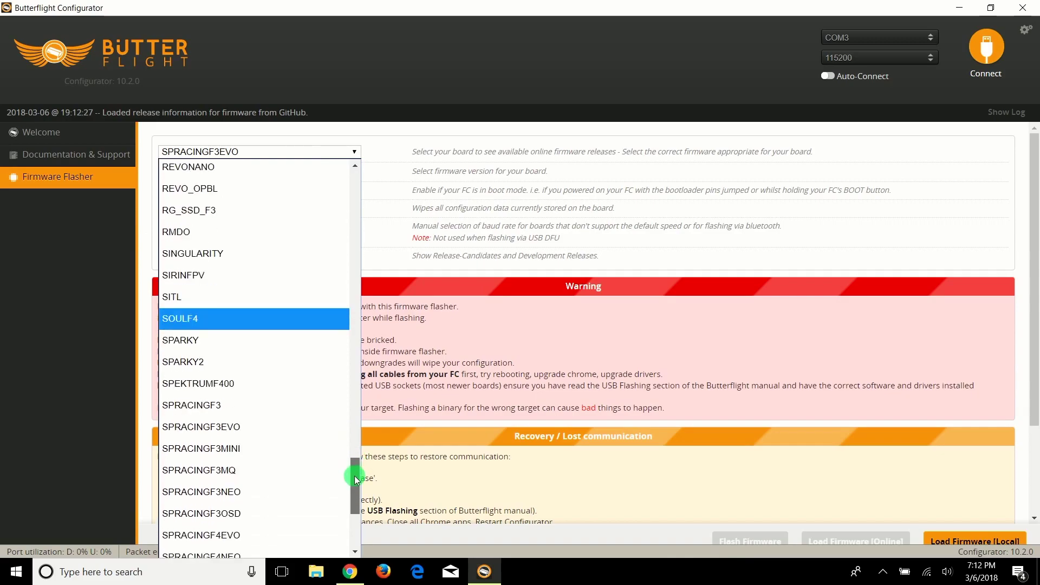
click(232, 431)
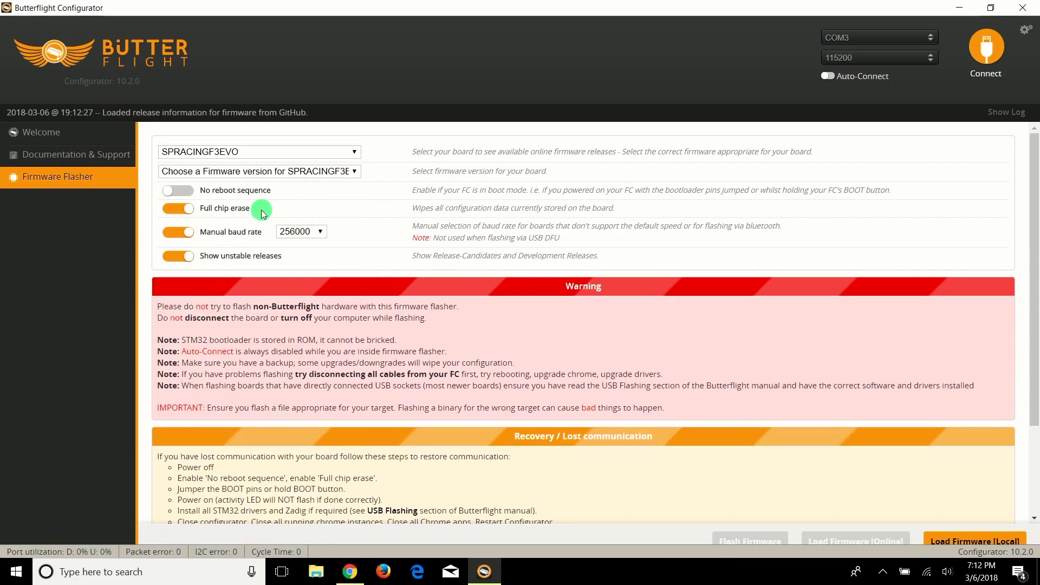
click(357, 174)
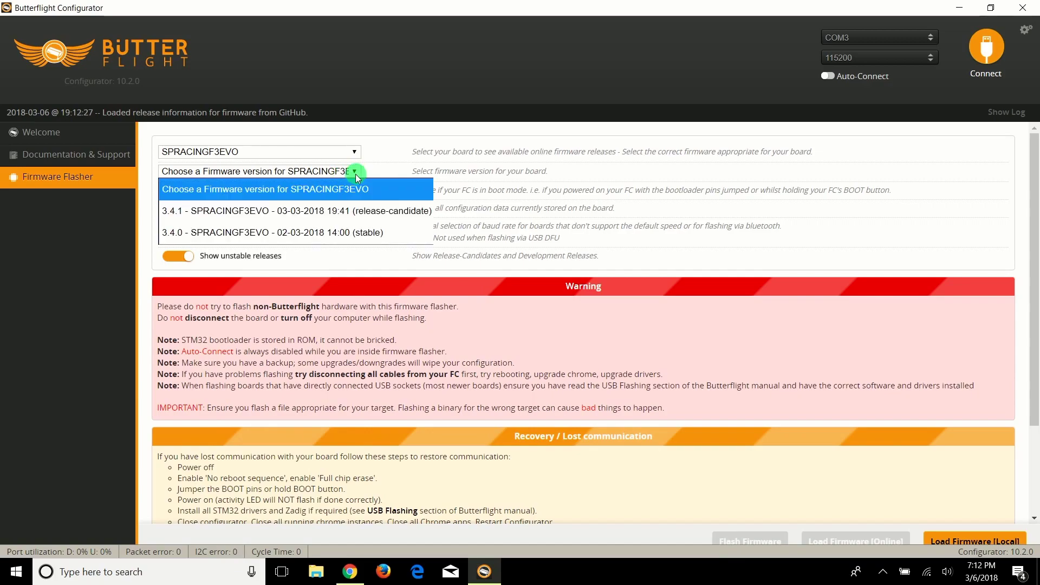
click(225, 210)
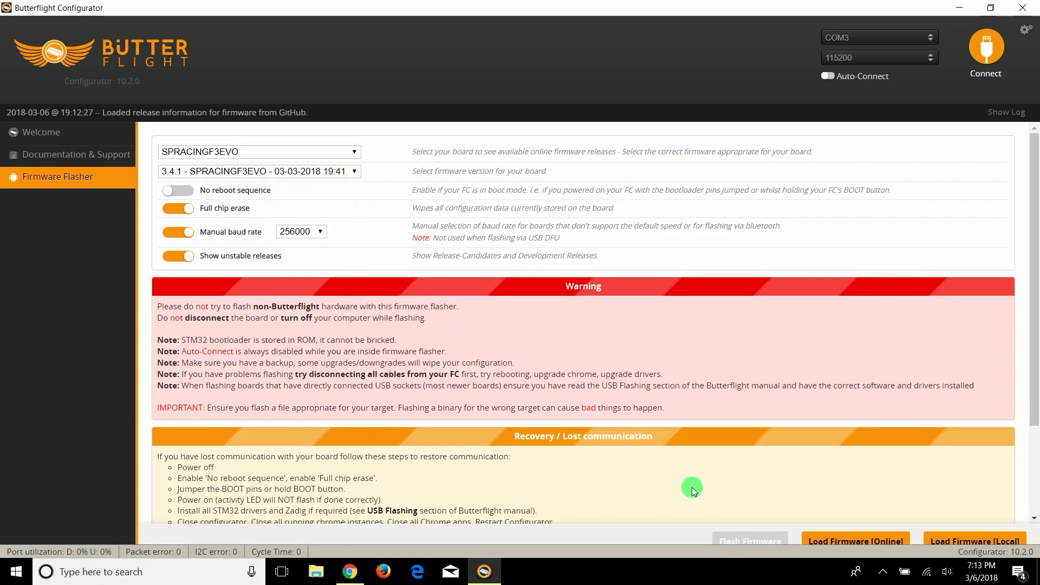
click(837, 540)
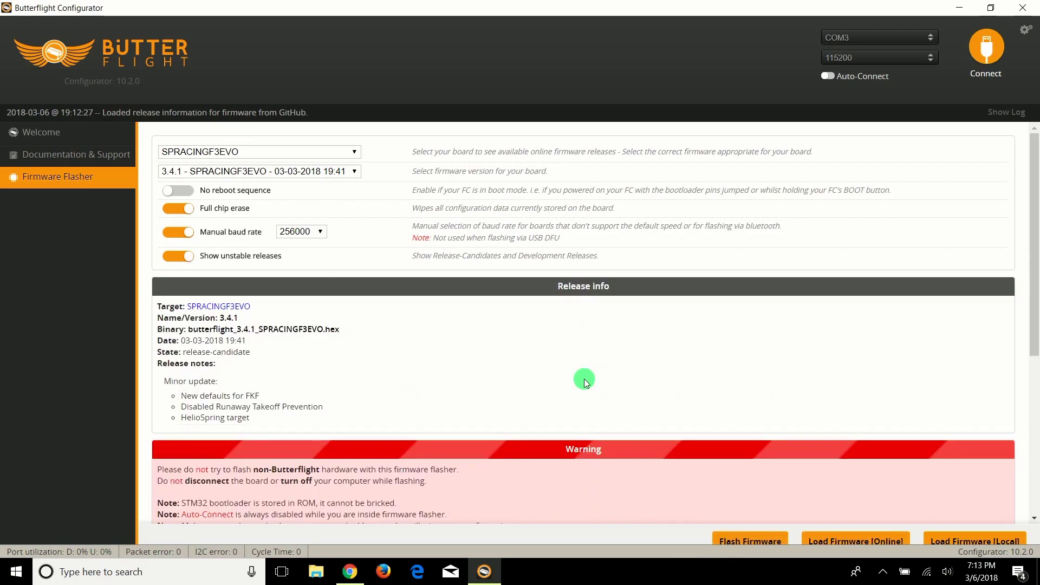
scroll(584, 379, down, 5)
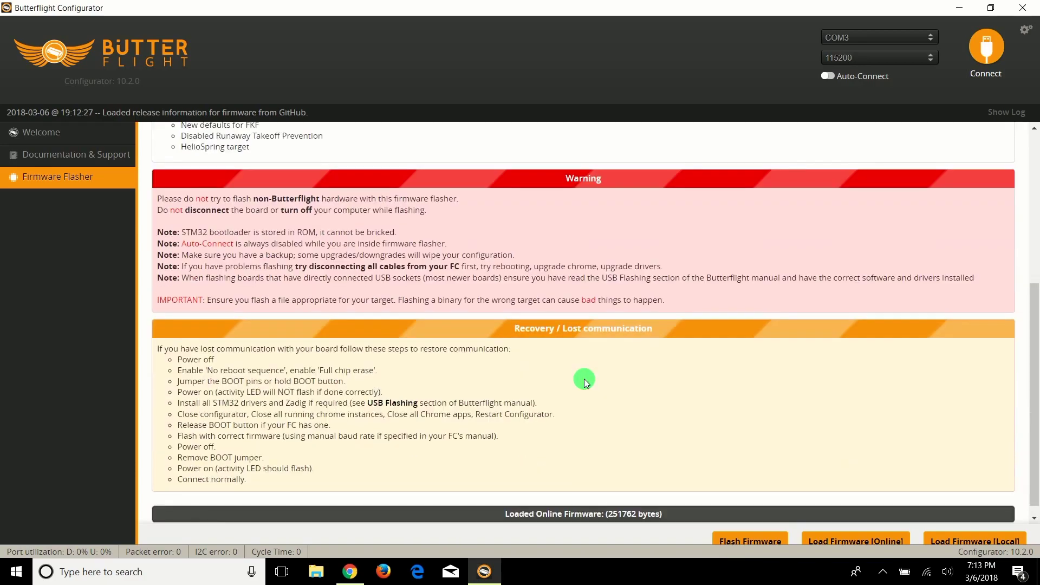
click(750, 538)
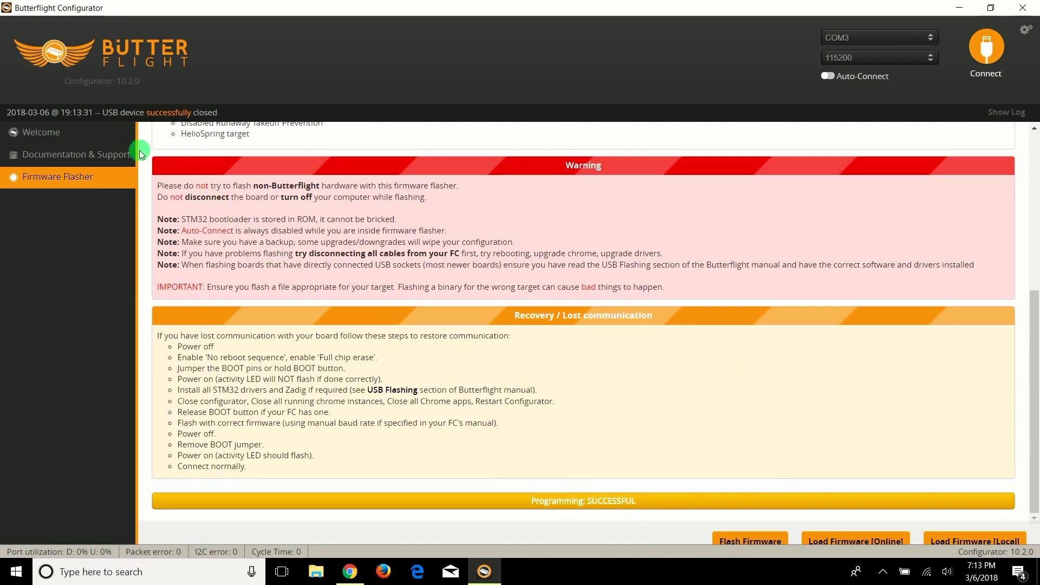
Connect to the flight controller, calibrate the accelerometer, then go to the Ports page.
click(90, 132)
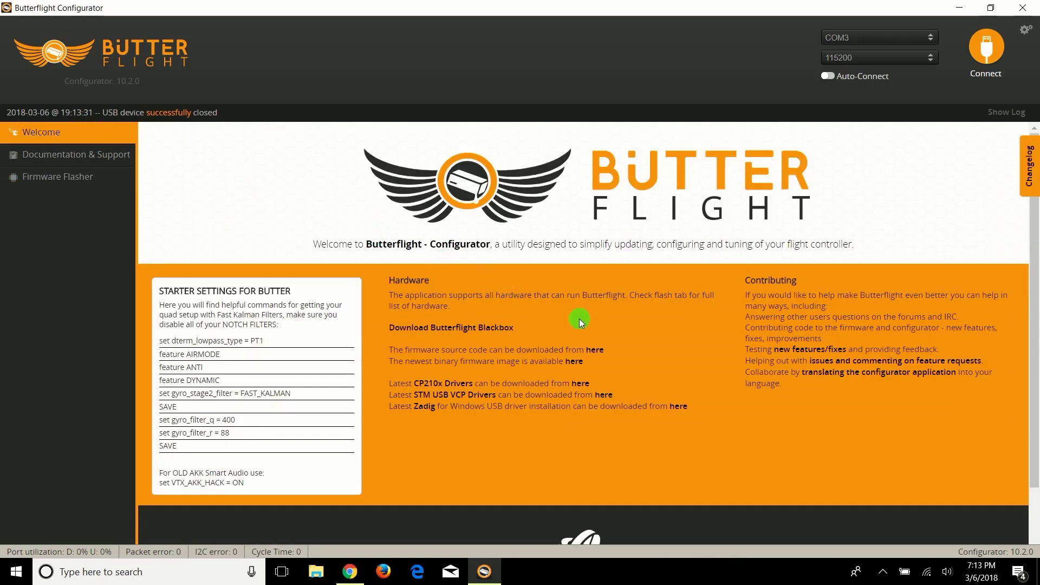
click(999, 52)
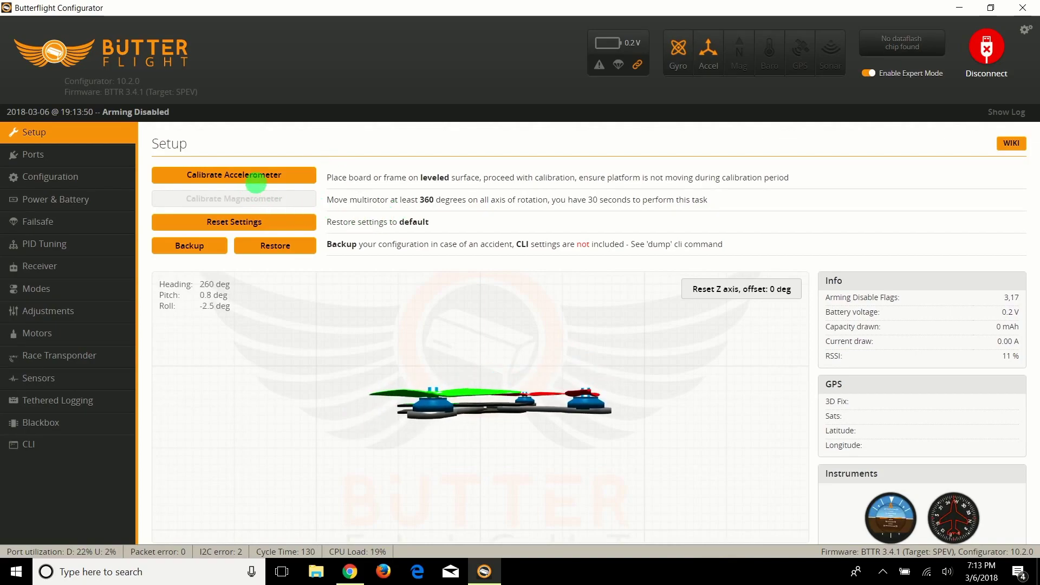
click(262, 176)
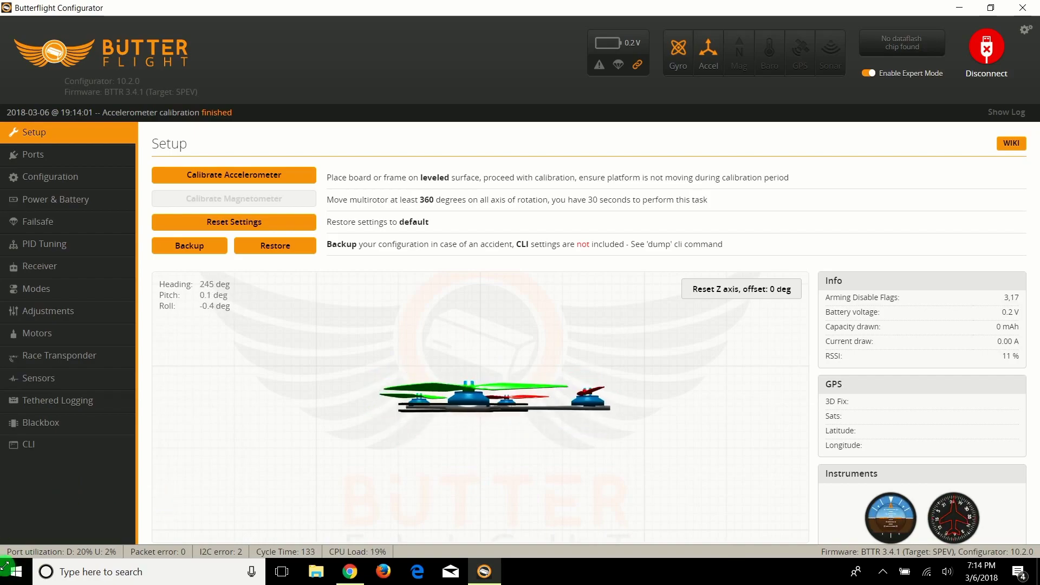
click(72, 154)
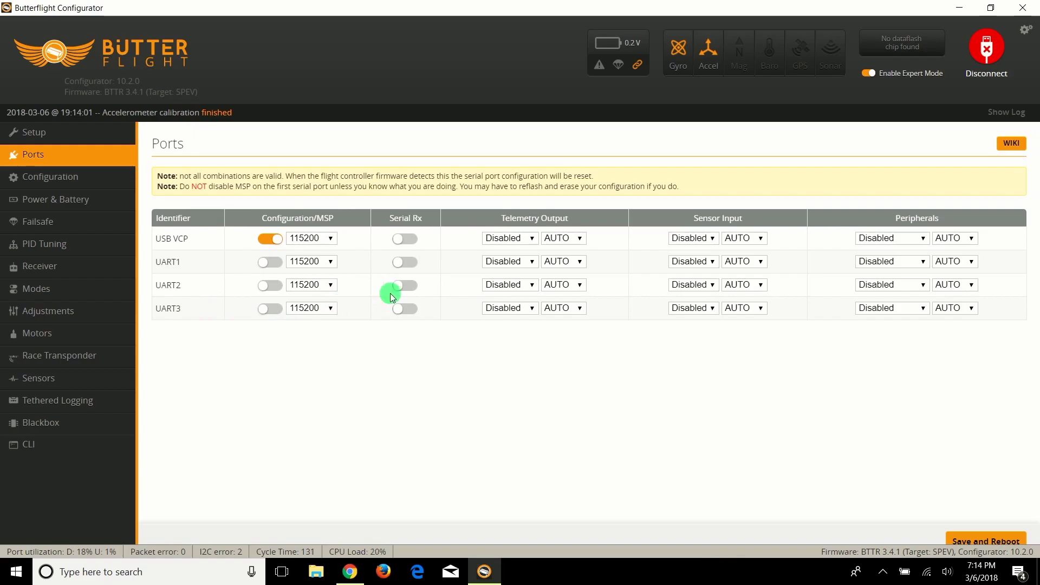
Turn on Serial Rx for UART2, then save and reboot the board.
click(405, 286)
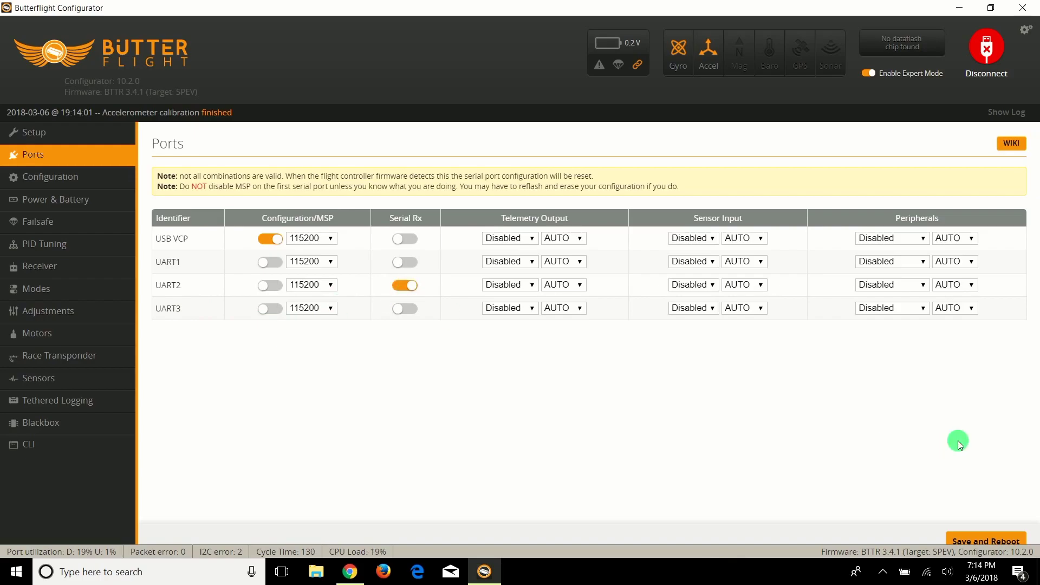
click(1008, 540)
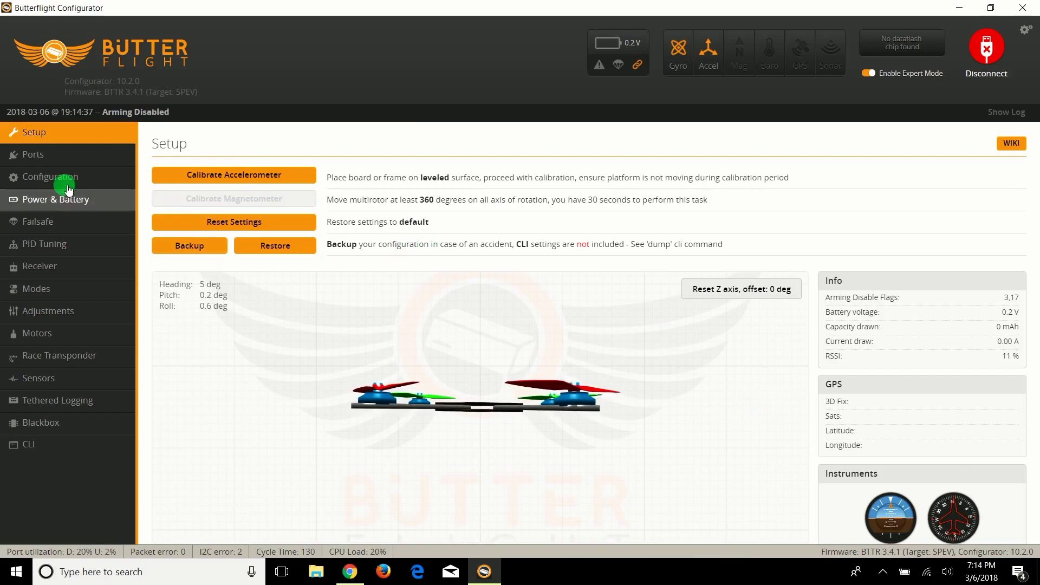
In Configuration, set PID loop frequency to 4 kHz and disable Barometer and Magnetometer.
click(69, 183)
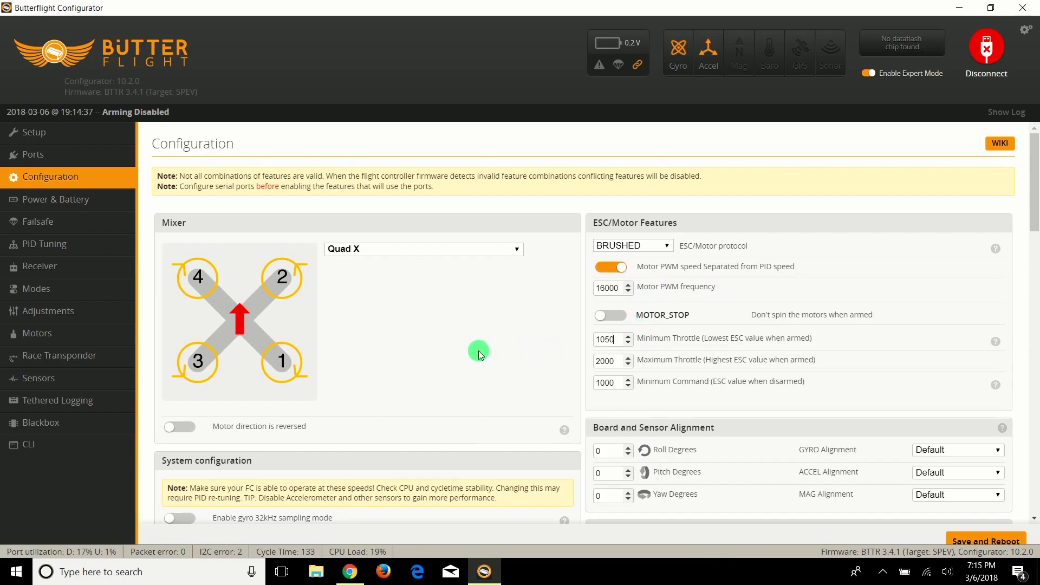
scroll(479, 352, down, 1)
scroll(479, 352, down, 1)
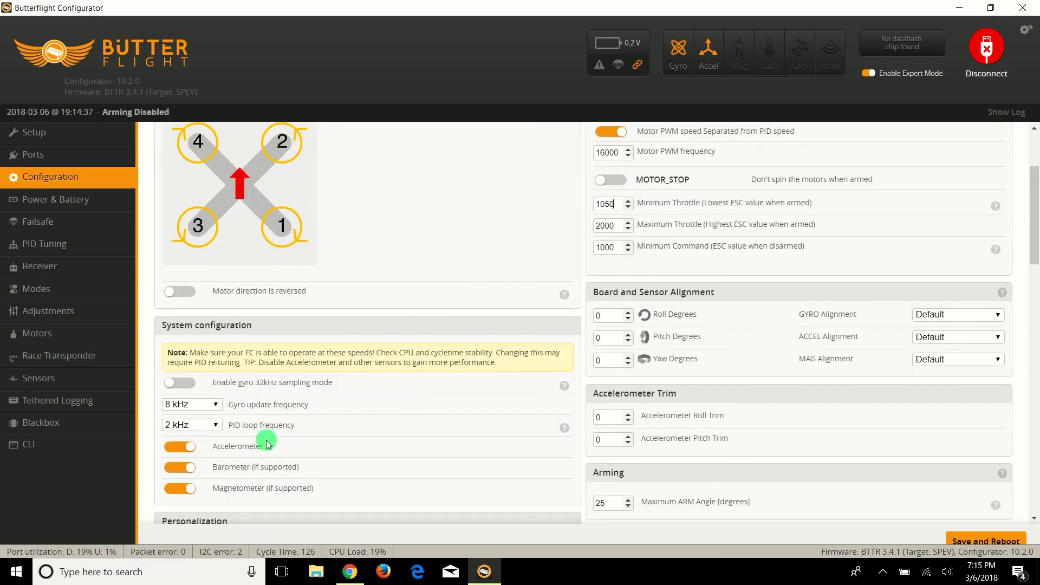
click(217, 427)
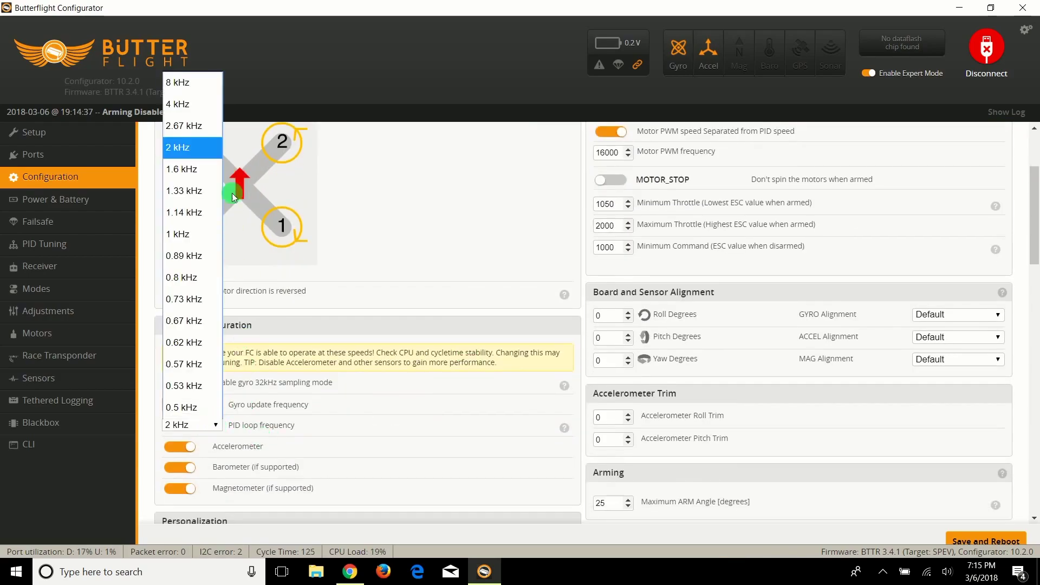
click(182, 115)
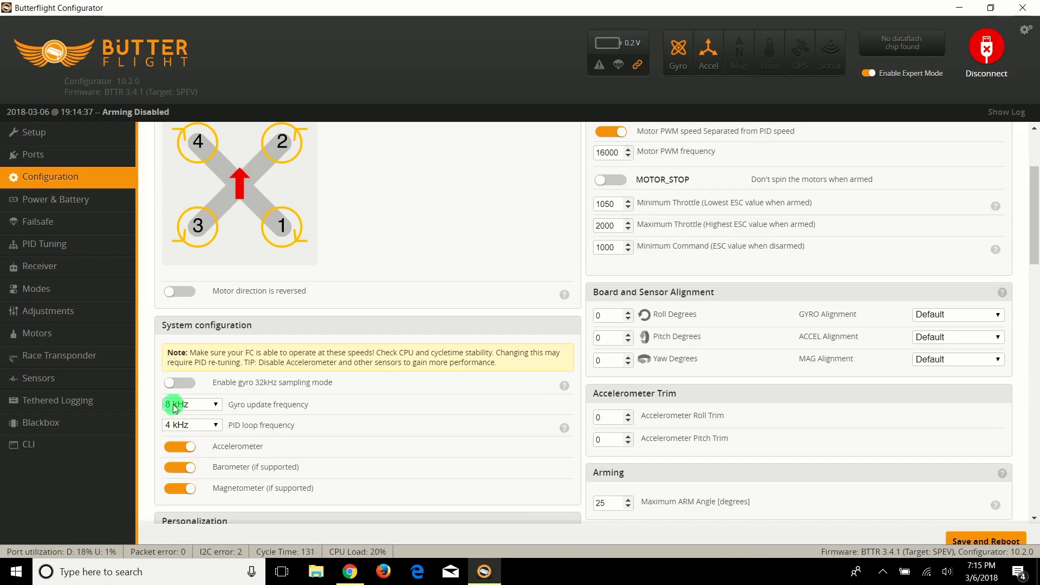
click(183, 469)
click(194, 489)
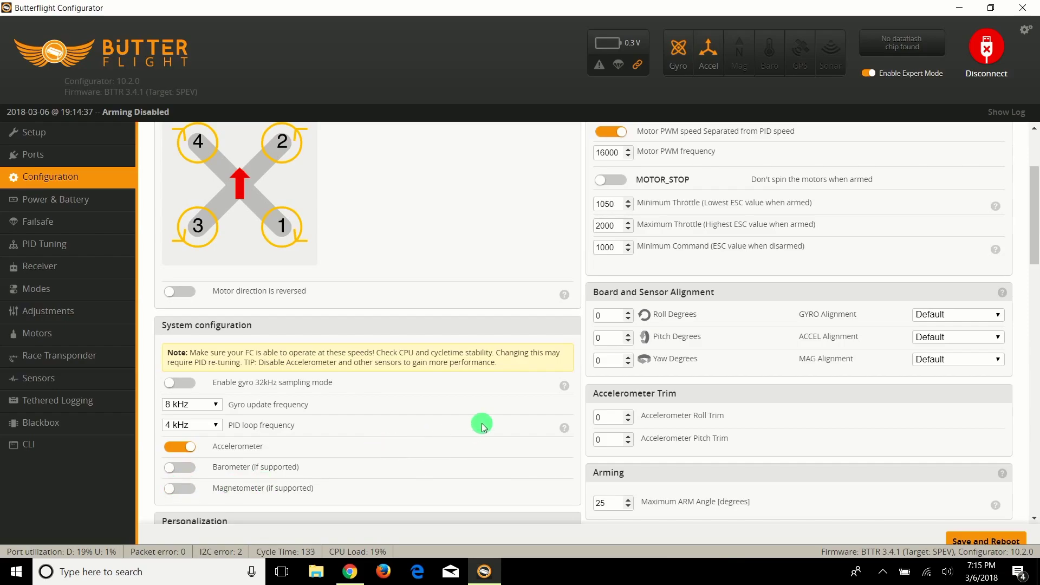
scroll(482, 424, down, 1)
Scroll to the Camera section and set the FPV camera angle to 25 degrees.
scroll(482, 424, down, 1)
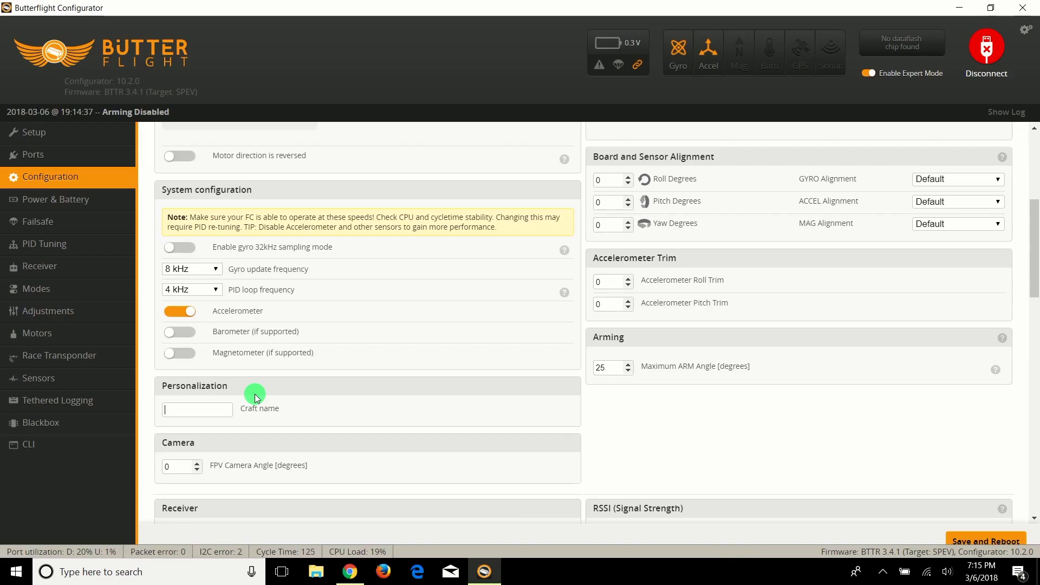
text(QX Butter)
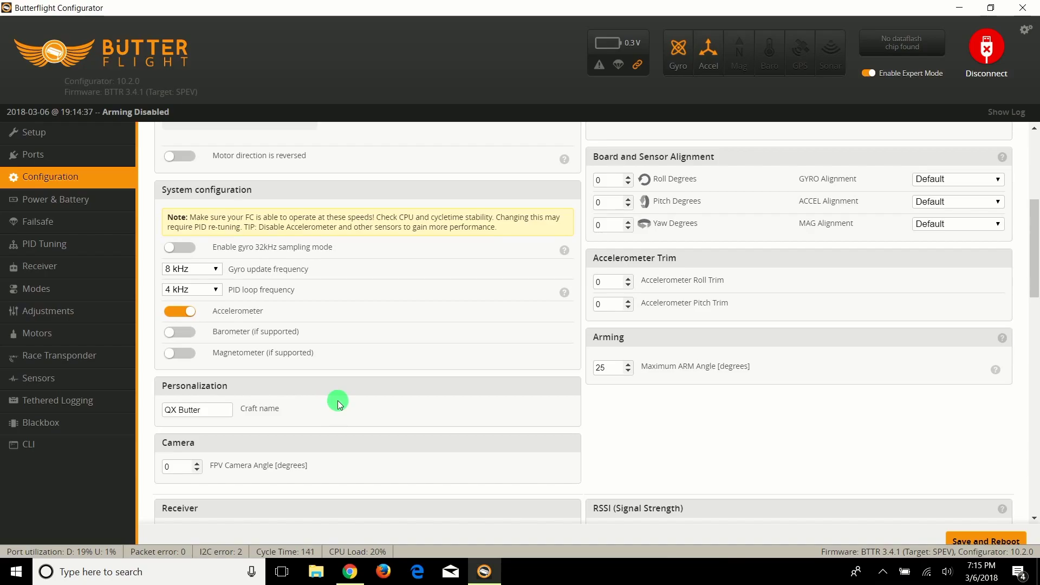
scroll(337, 401, down, 1)
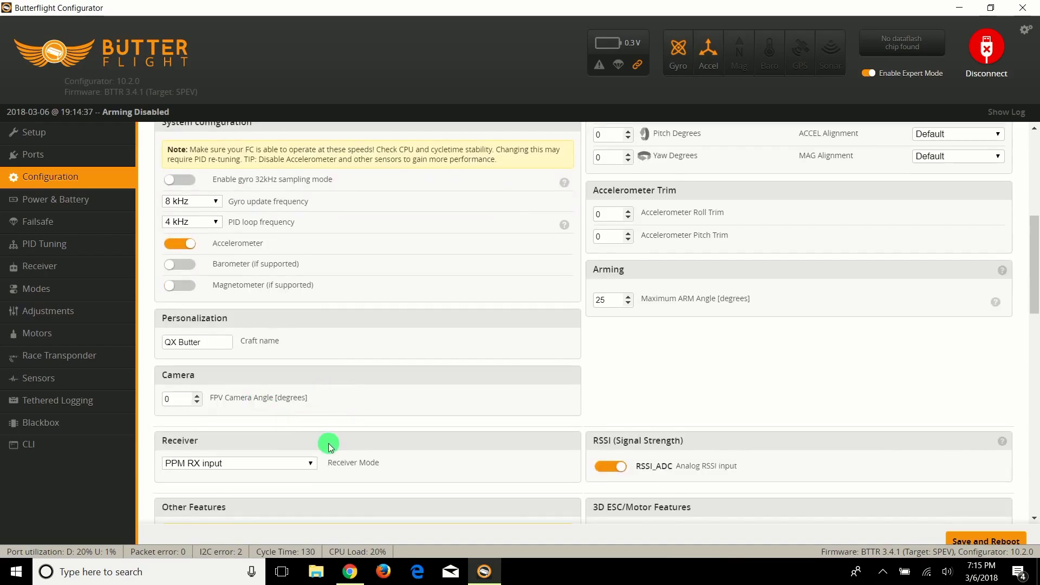
scroll(357, 409, down, 1)
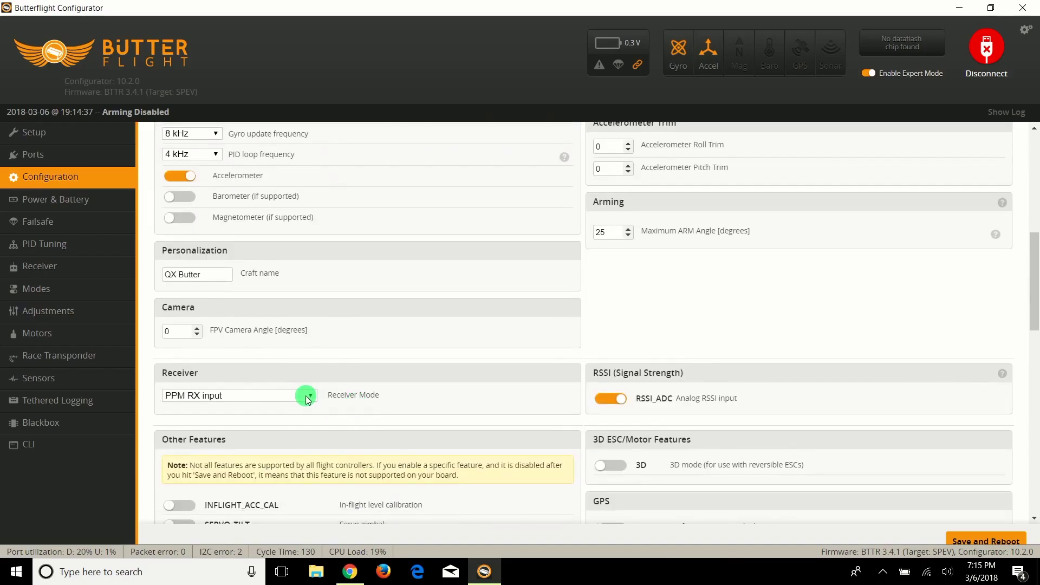
click(180, 332)
Set the receiver mode to Serial-based receiver with SBUS as provider.
click(313, 398)
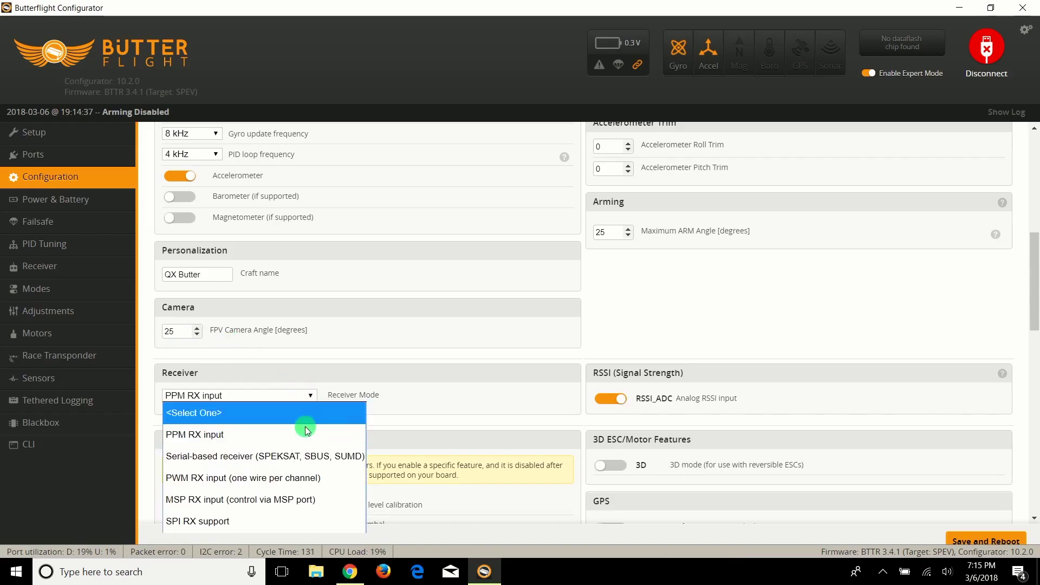
click(293, 459)
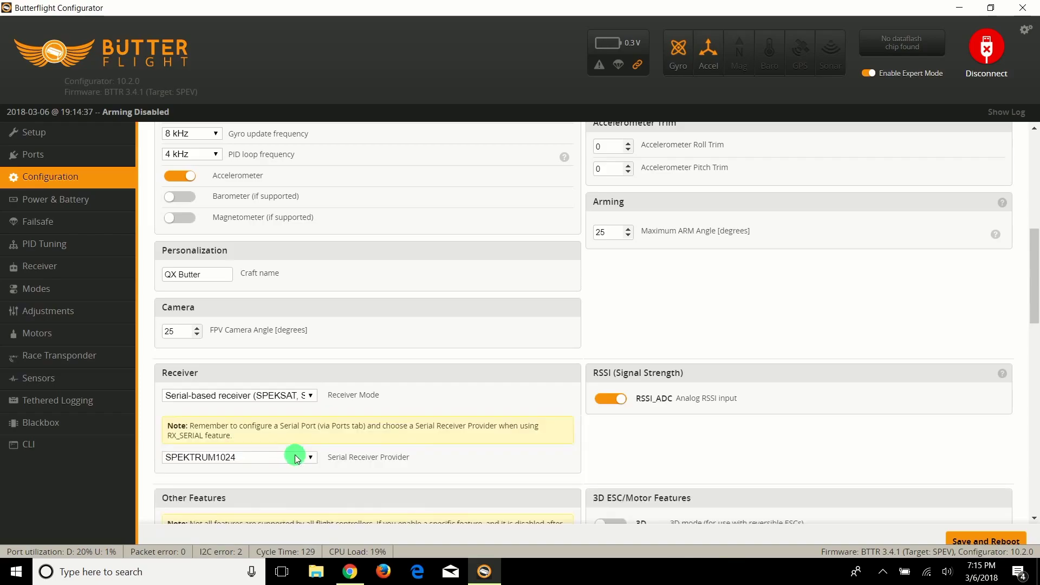
click(308, 457)
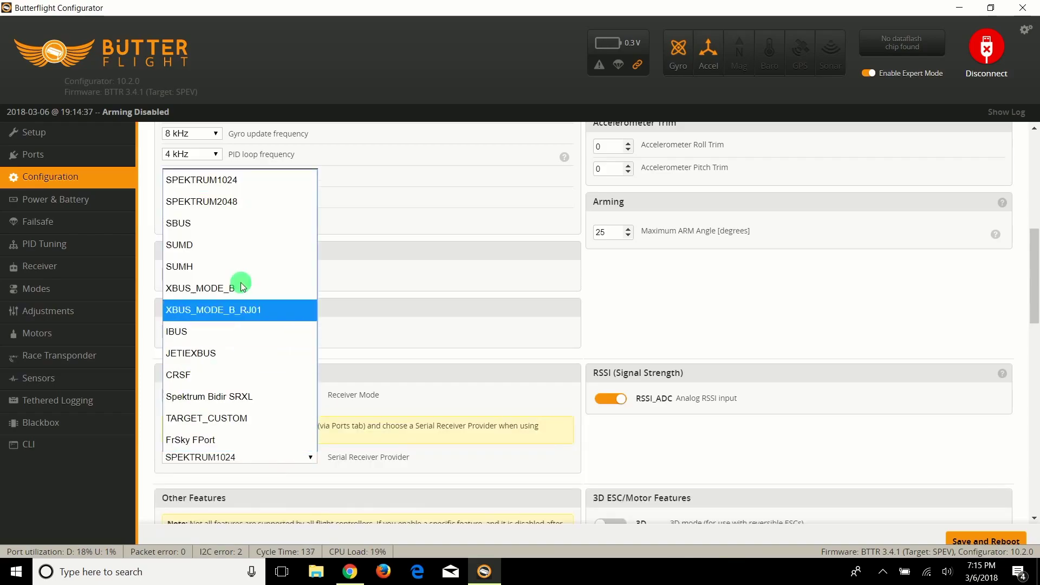
click(210, 228)
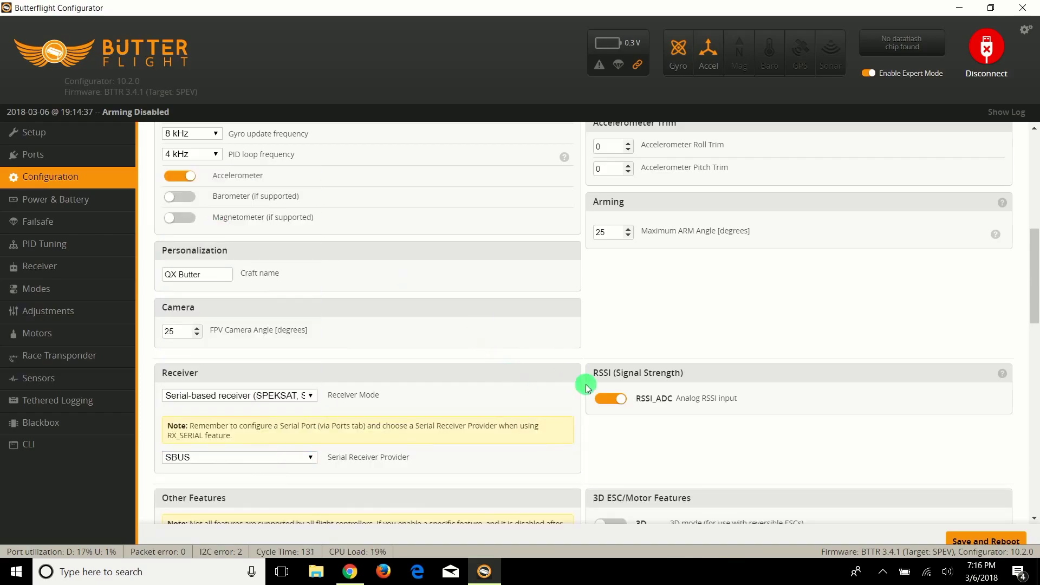
Turn off TRANSPONDER, enable AIRMODE, ANTI_GRAVITY and DYNAMIC_FILTER, then save and reboot.
scroll(587, 423, down, 4)
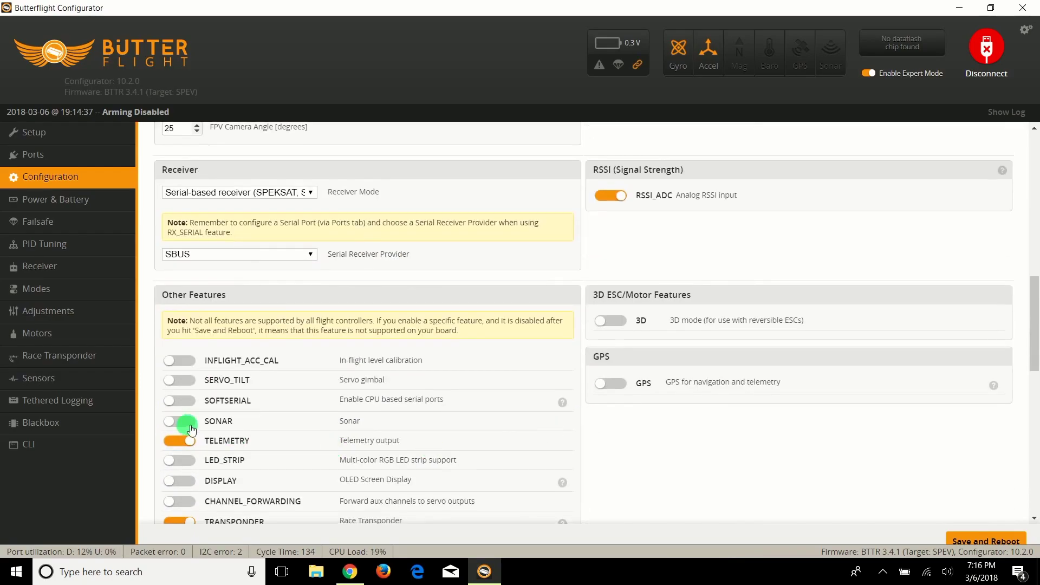
scroll(199, 441, down, 1)
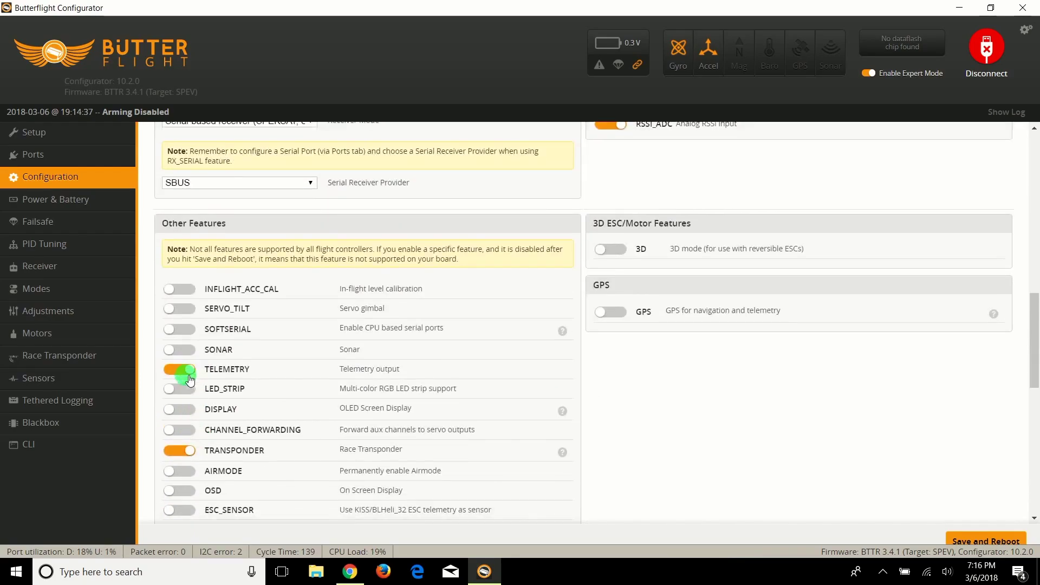
scroll(187, 404, down, 1)
click(180, 396)
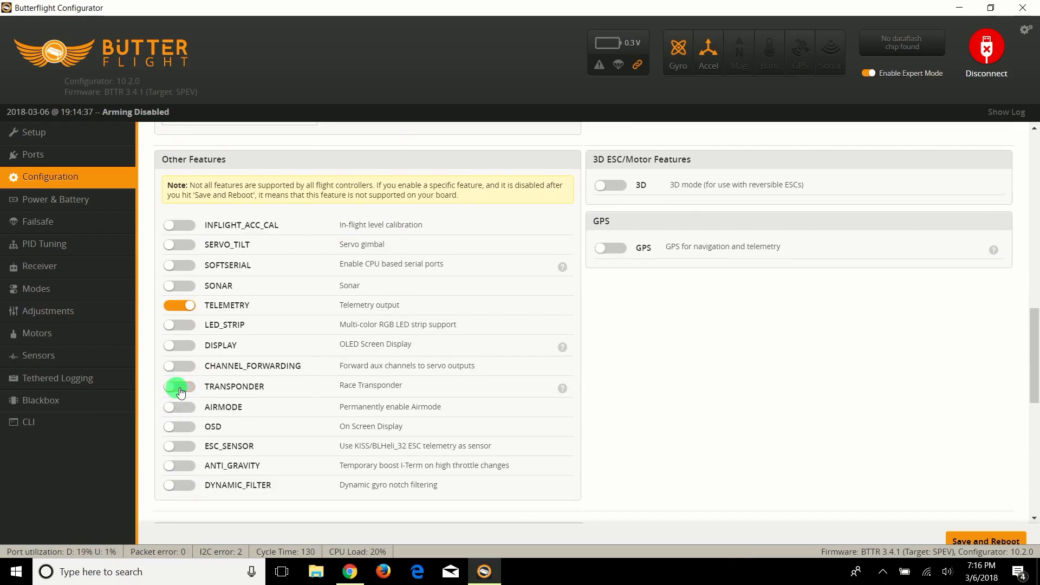
click(189, 412)
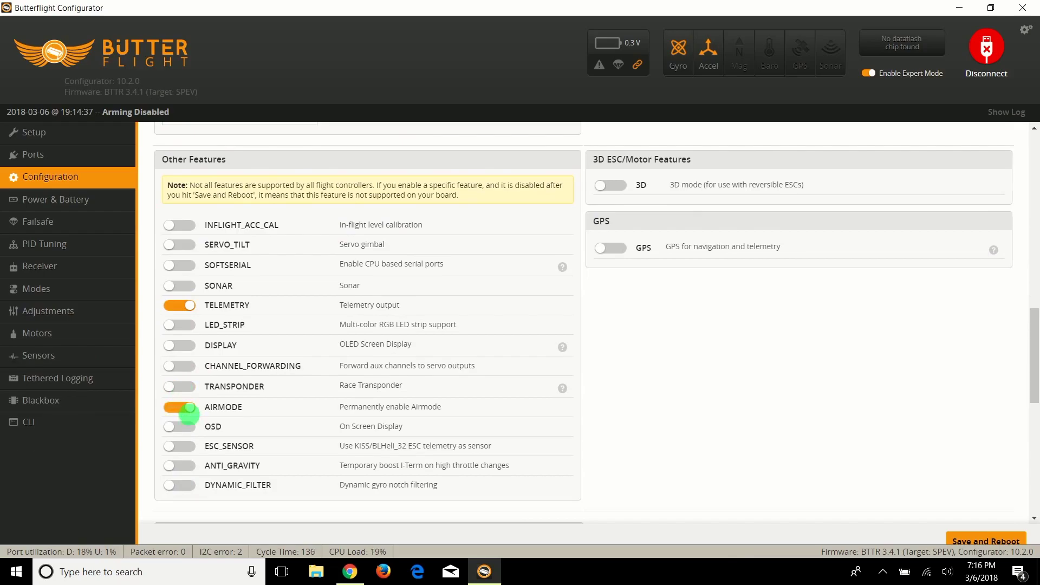
click(194, 447)
click(194, 447)
click(191, 468)
click(193, 487)
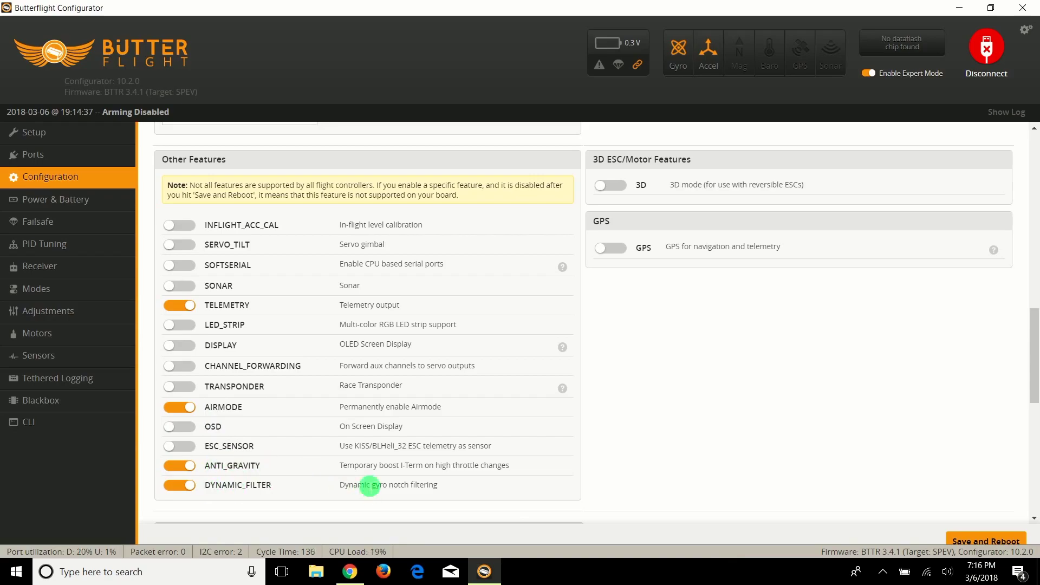
click(955, 541)
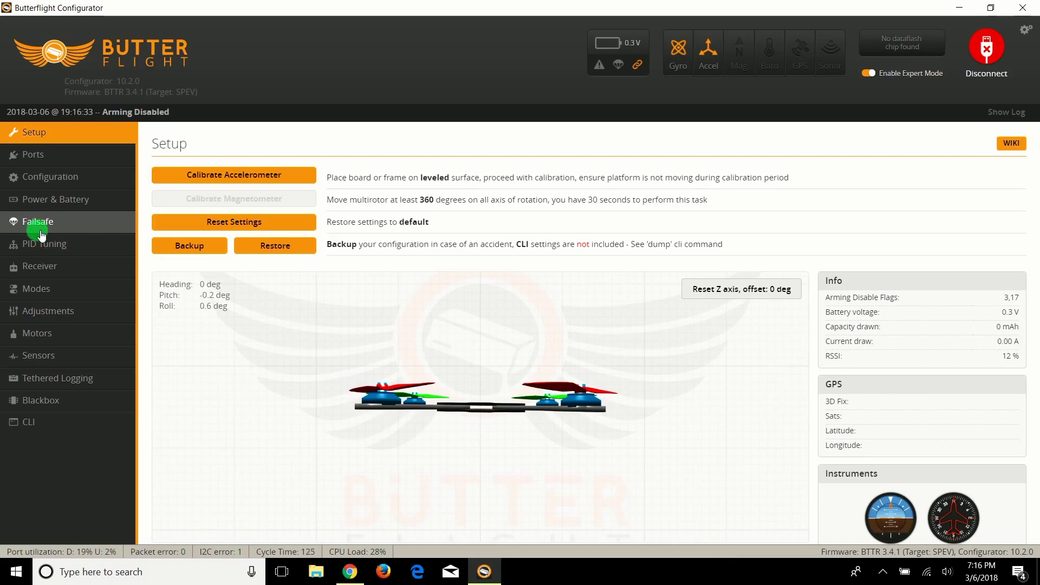
In Power & Battery, use Onboard ADC current sensing, 3.2 V minimum cell, 350 scale, and save.
click(45, 206)
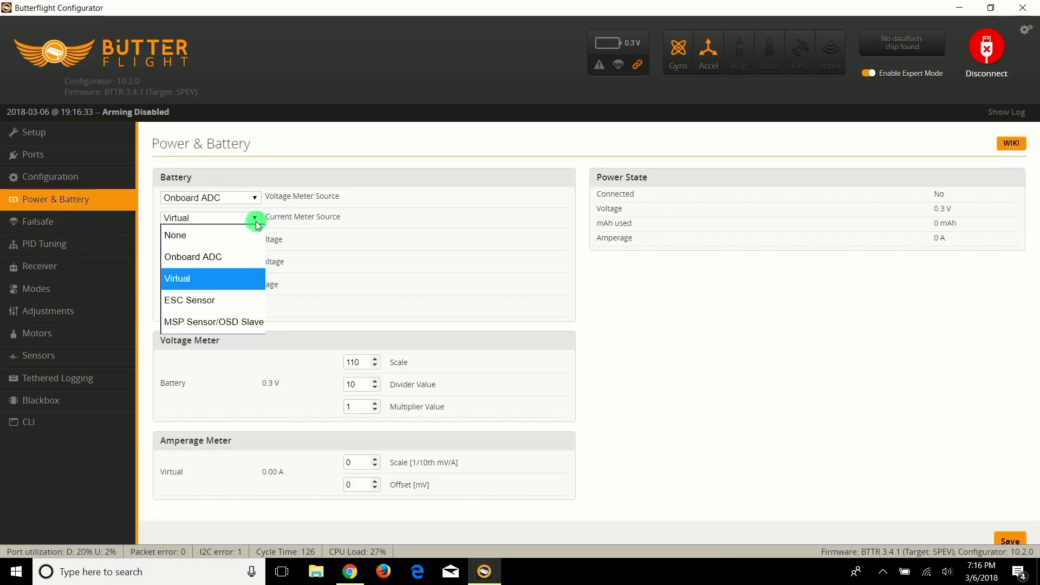
click(255, 262)
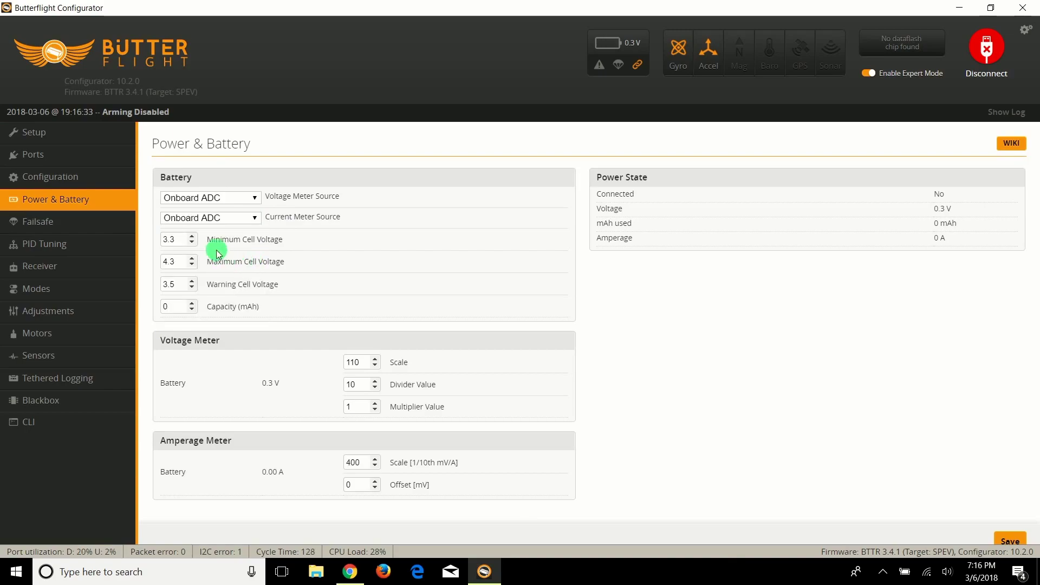
click(192, 242)
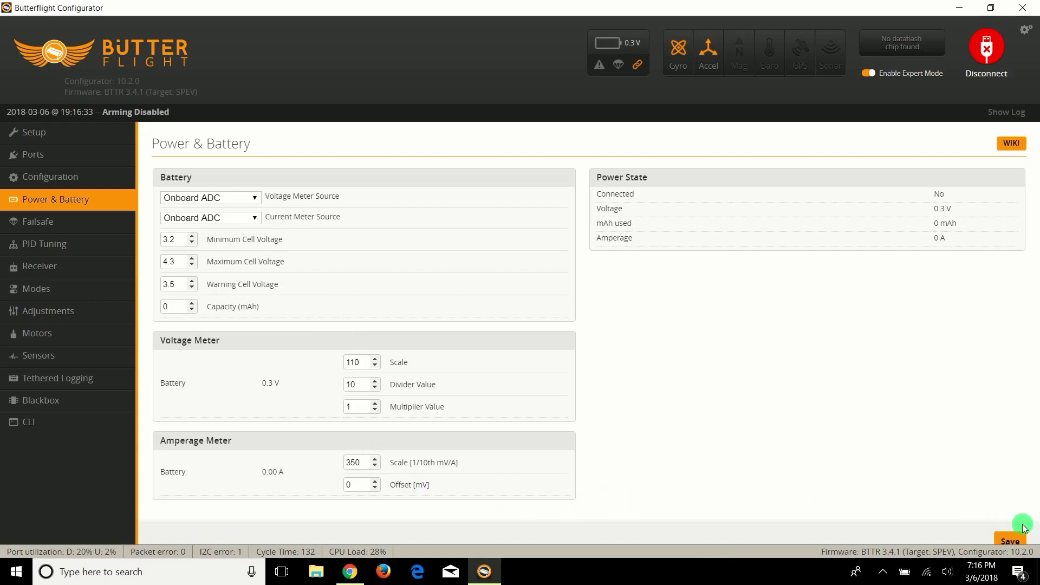
click(1017, 539)
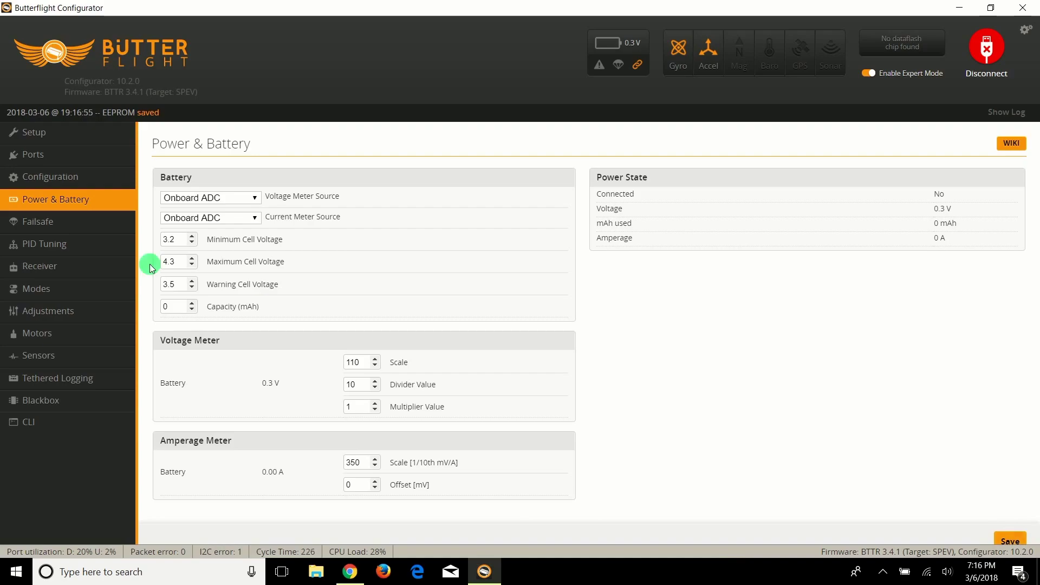
Set battery capacity to 600 mAh, save, and open the Failsafe settings.
click(193, 304)
click(1009, 543)
click(65, 231)
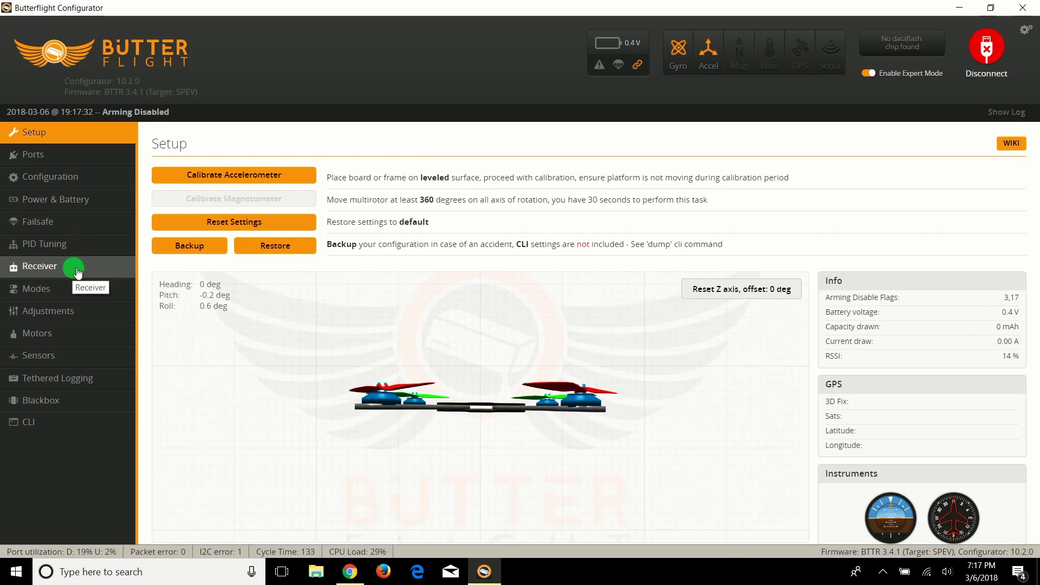
Open the Receiver tab to see live channel input and the AETR1234 channel map.
click(77, 270)
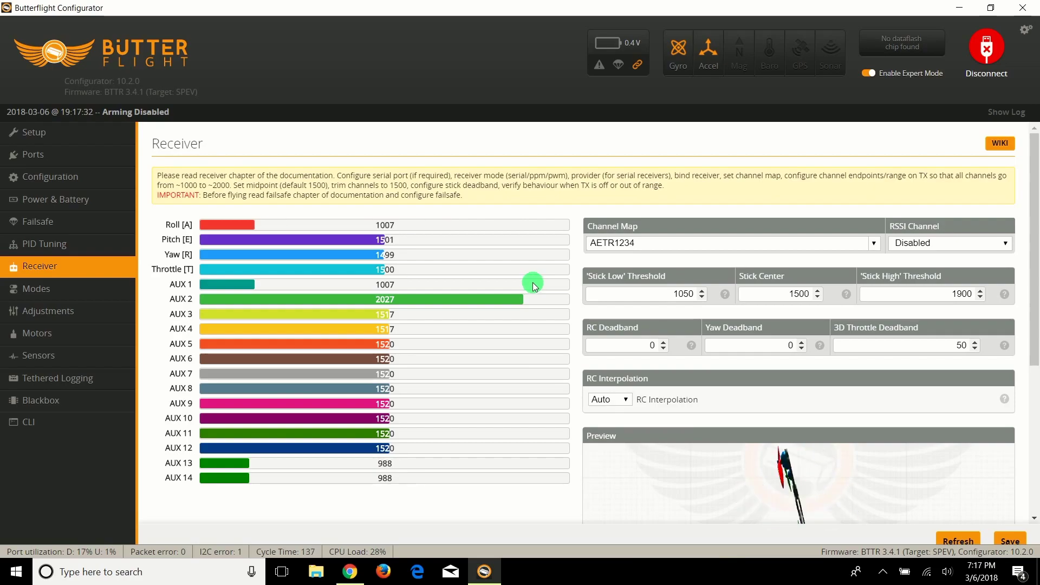
Choose the Spektrum/Graupner/JR channel map and RSSI channel AUX 4, then save.
scroll(558, 294, down, 2)
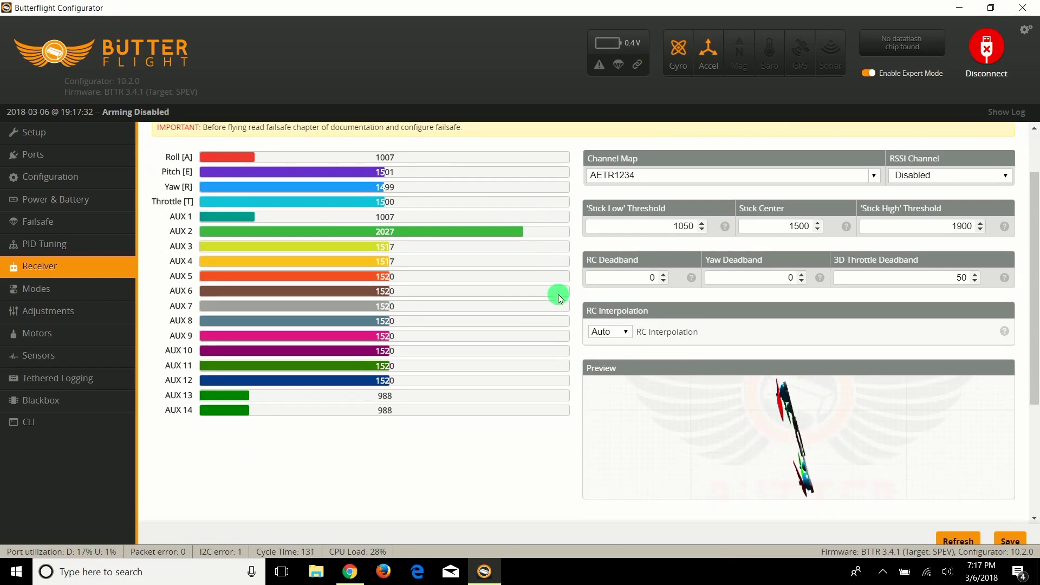
scroll(558, 294, up, 2)
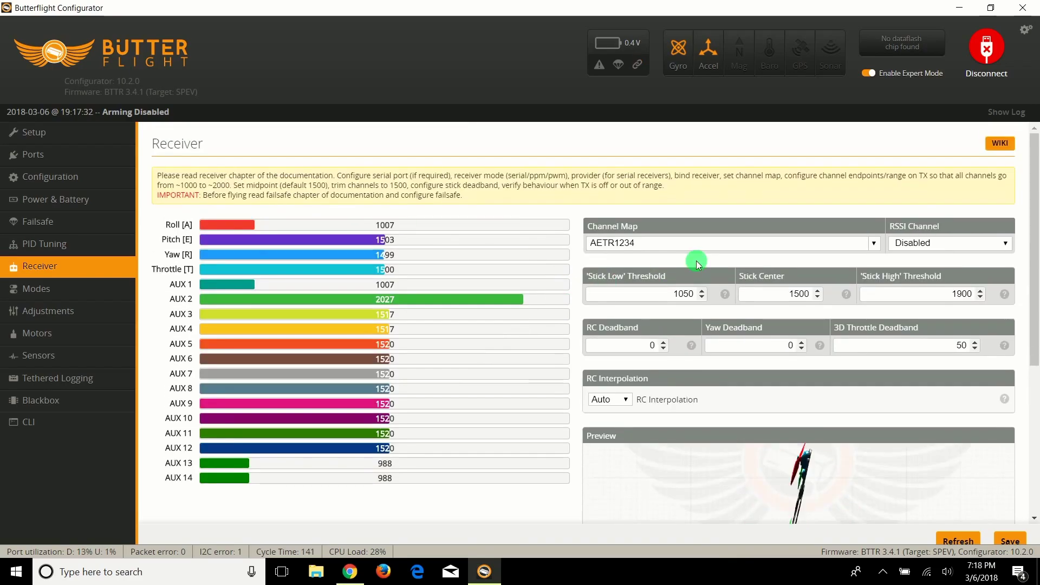
click(873, 244)
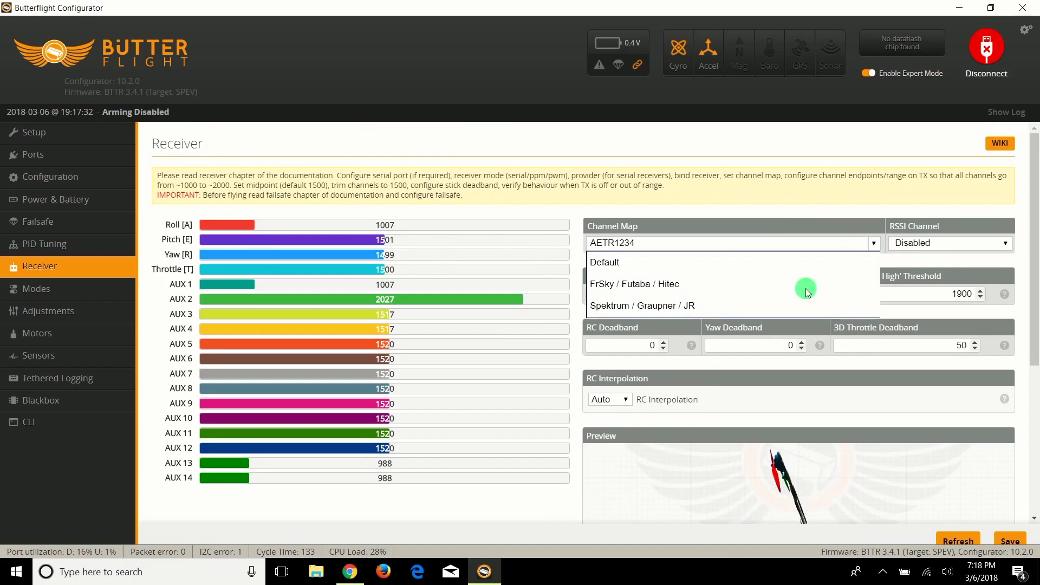
click(739, 305)
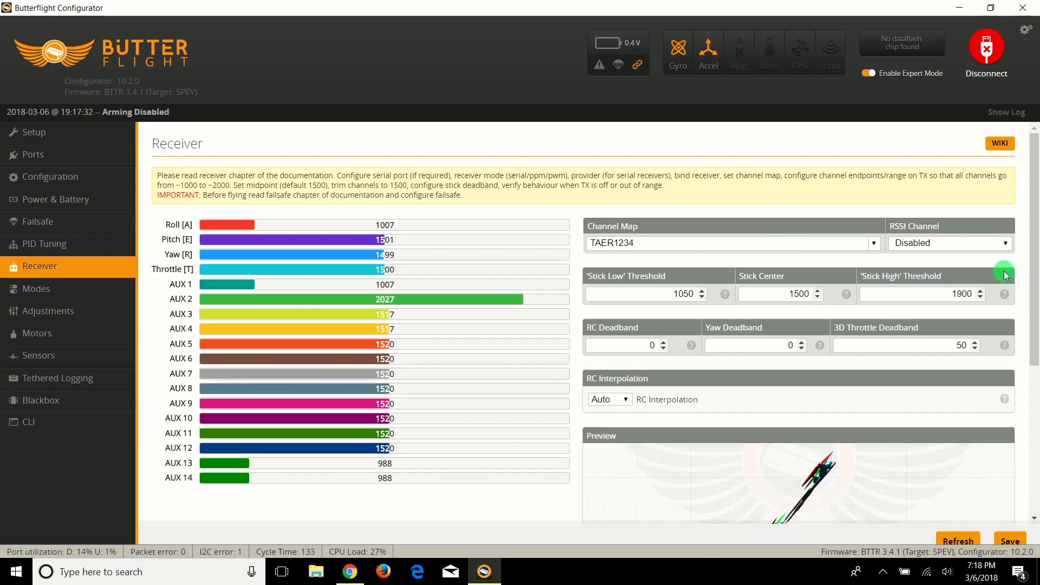
click(1005, 244)
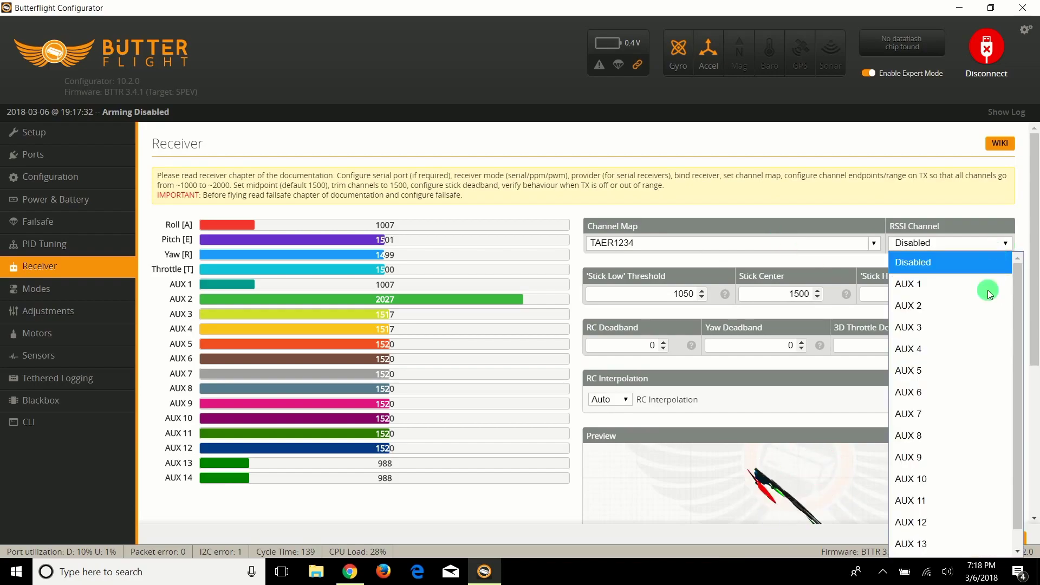
click(945, 347)
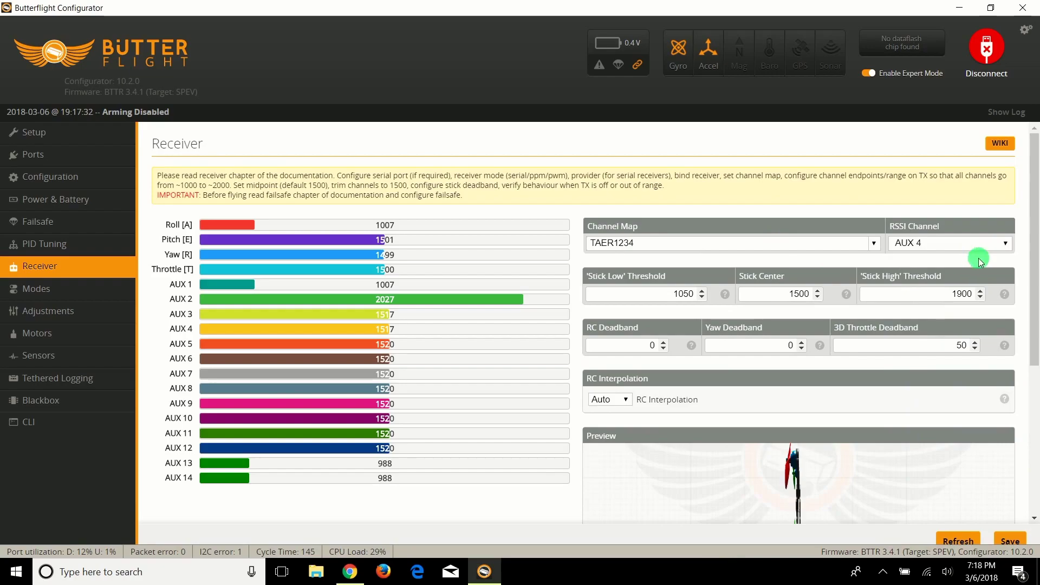
click(1023, 541)
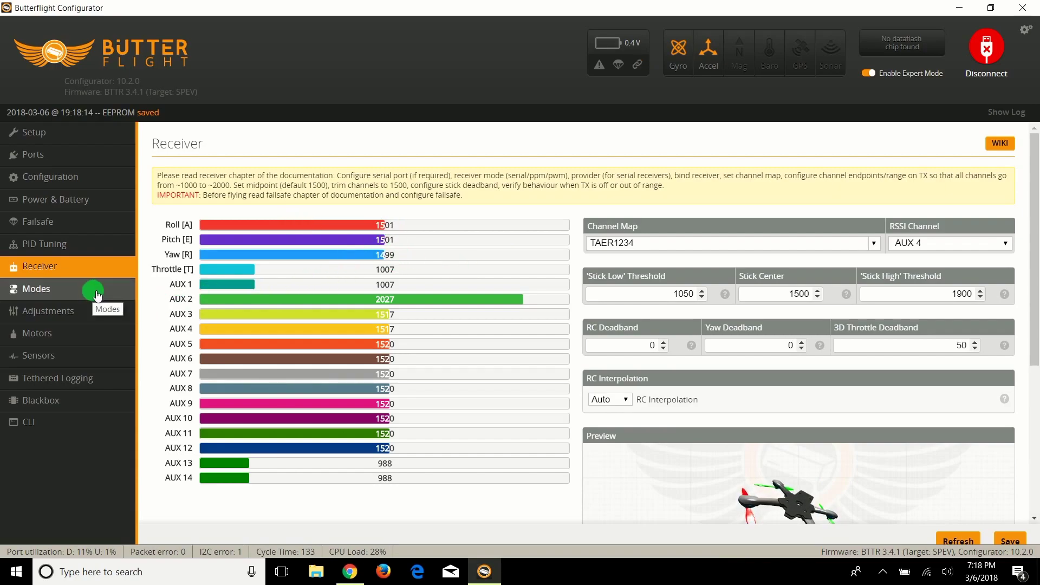
Add an ARM range on AUX 2 spanning 900–1300 in Modes and save it.
click(99, 290)
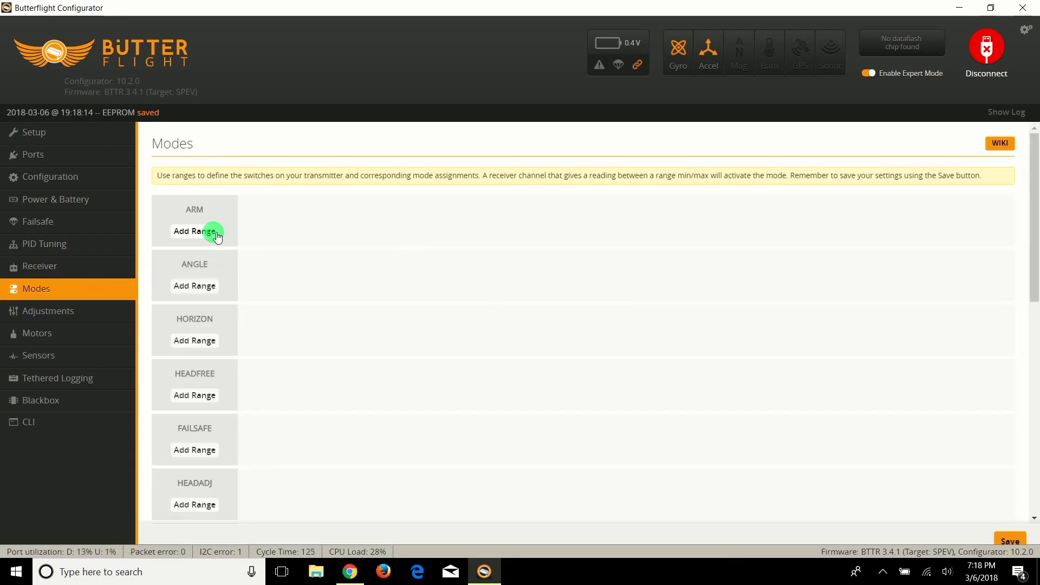
click(216, 233)
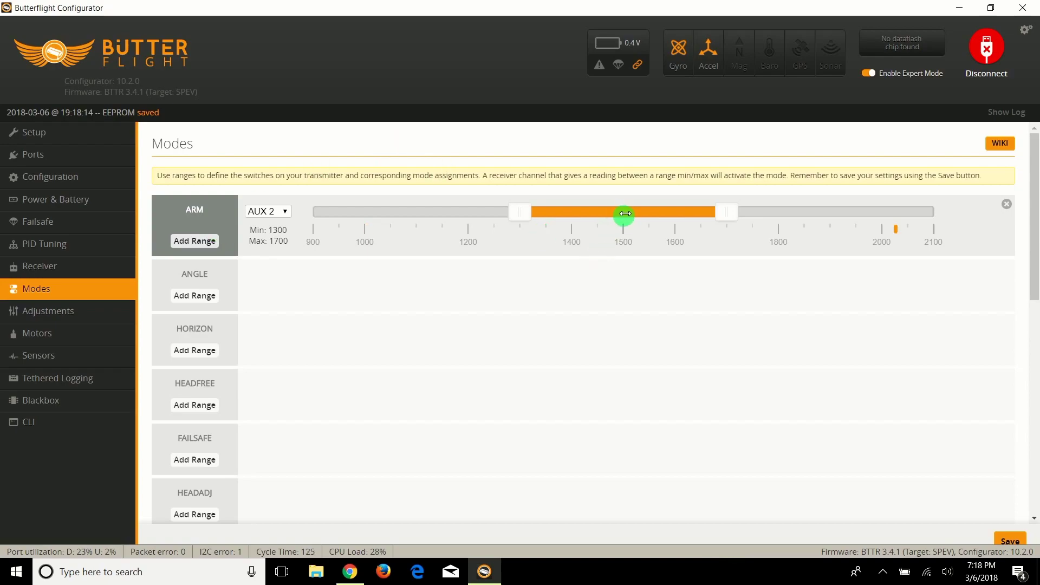
drag(625, 214, 379, 217)
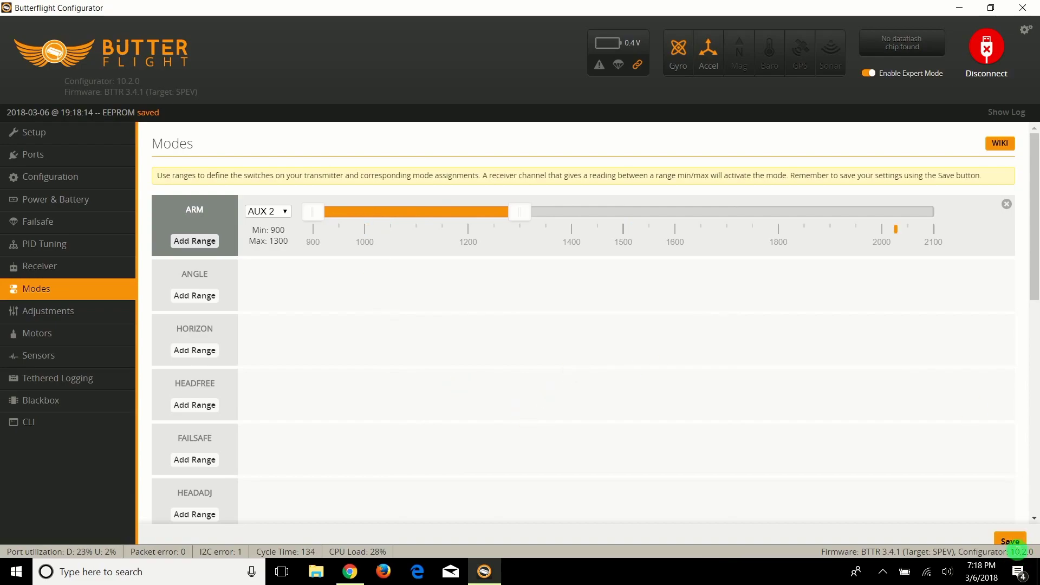
click(1010, 541)
Close the five YouTube and Gmail notification pop-ups covering the Modes list.
scroll(307, 346, down, 4)
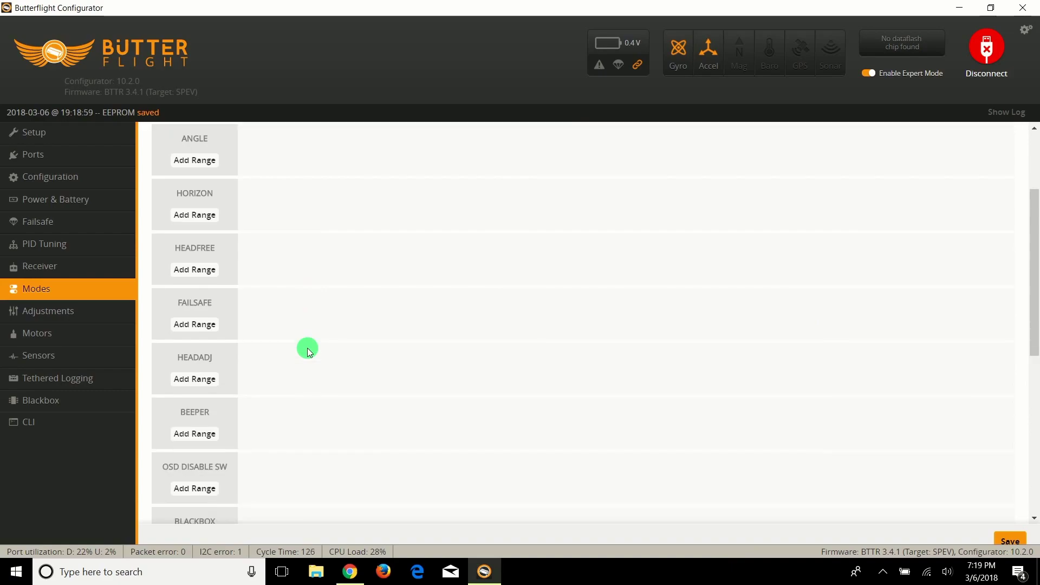
scroll(307, 348, down, 4)
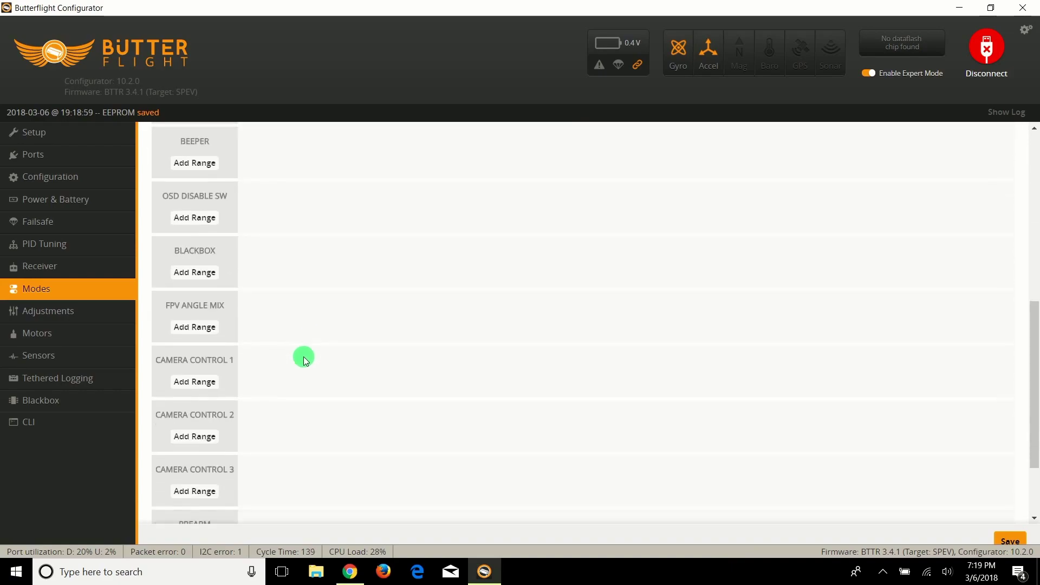
scroll(301, 373, down, 2)
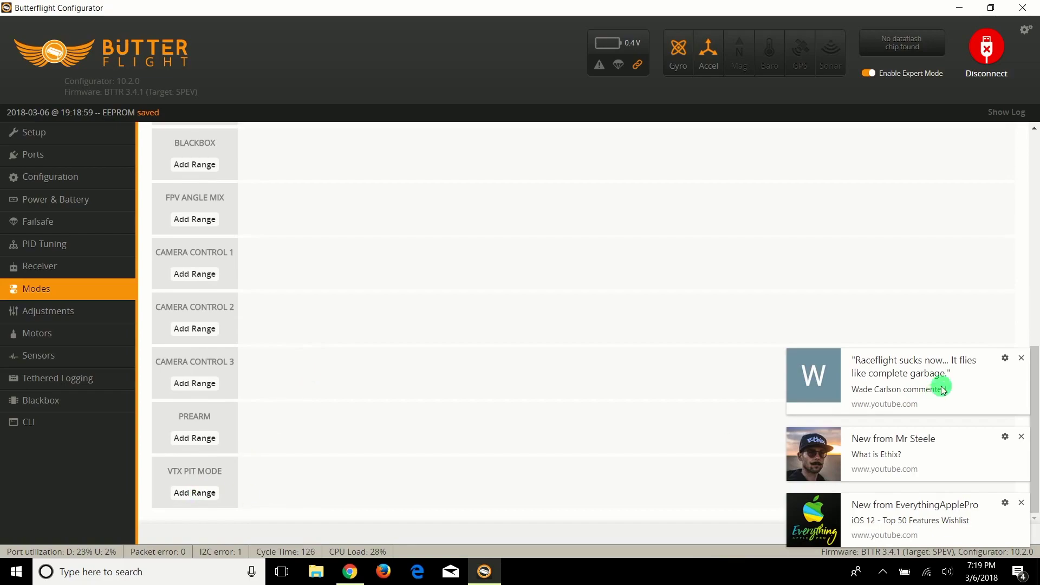
click(1023, 360)
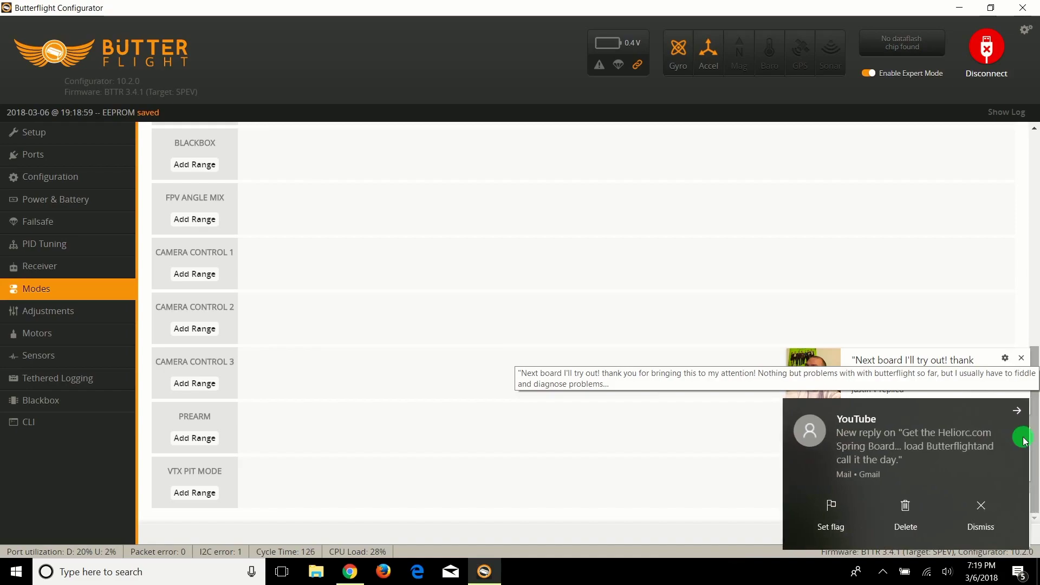
click(999, 499)
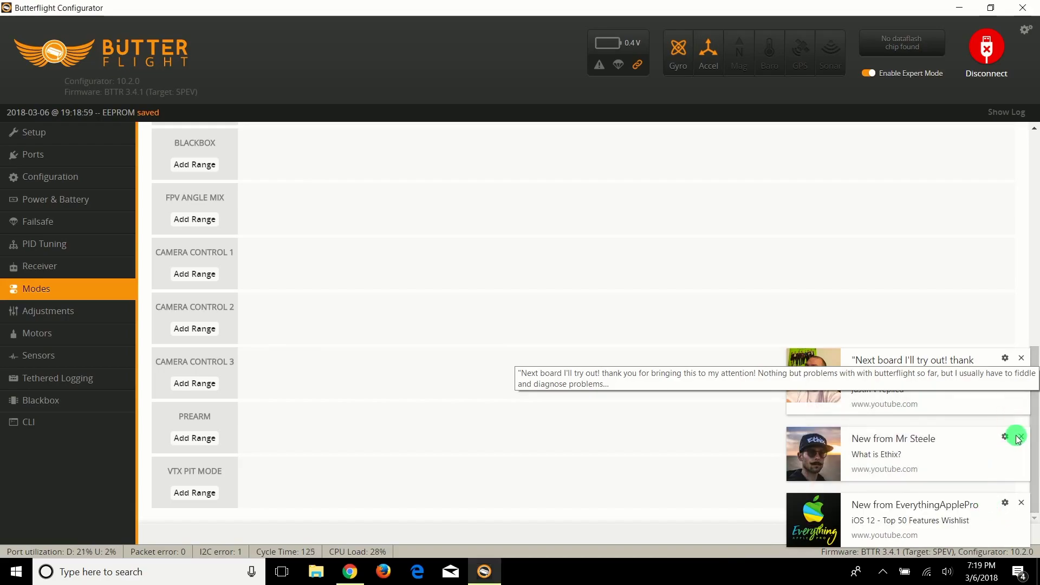
click(1019, 437)
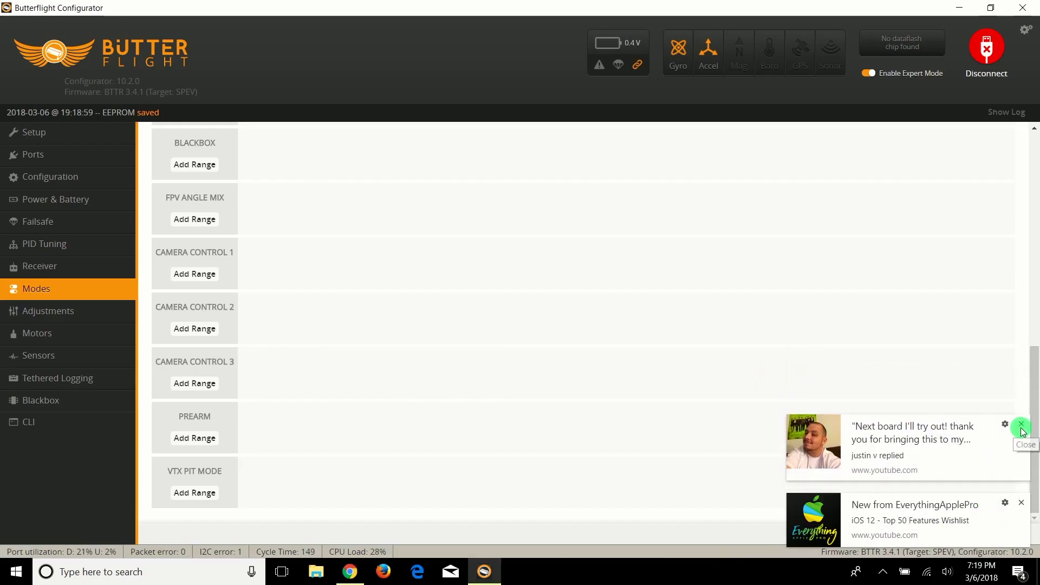
click(1022, 425)
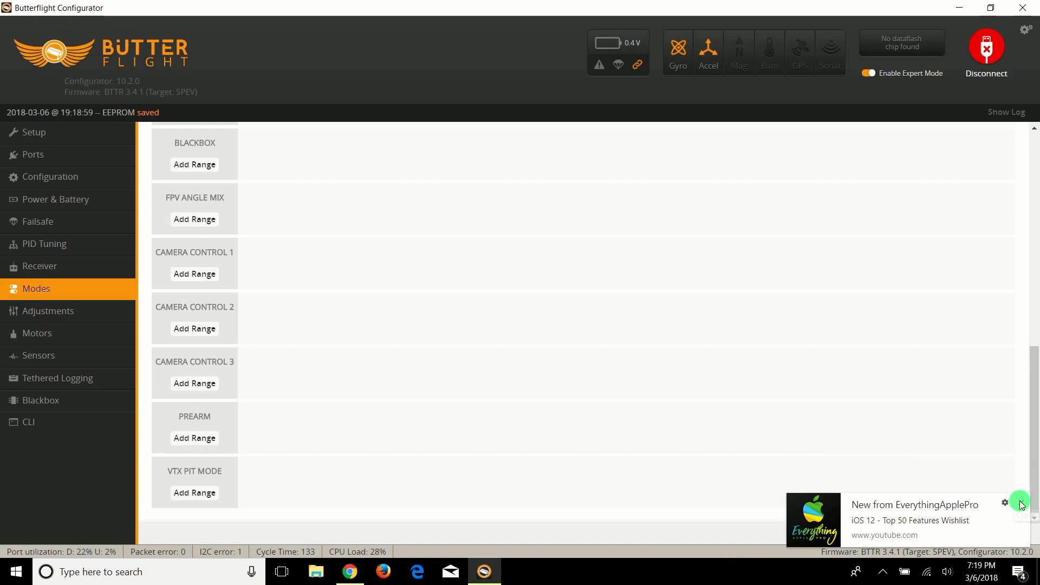
click(1022, 504)
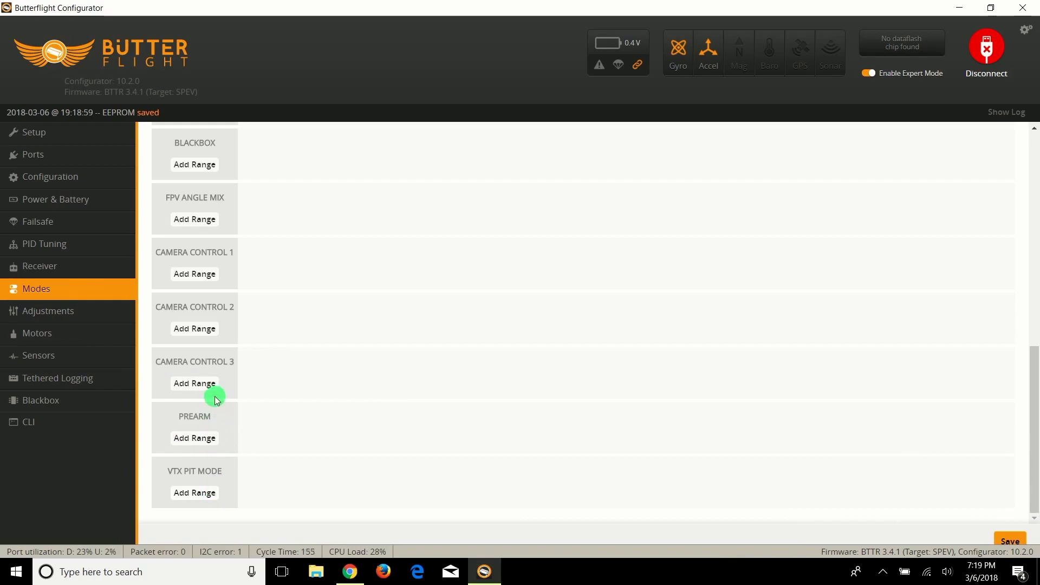
Add FPV ANGLE MIX and ANGLE ranges on AUX 1, ANGLE at 900–1300, and save.
click(187, 219)
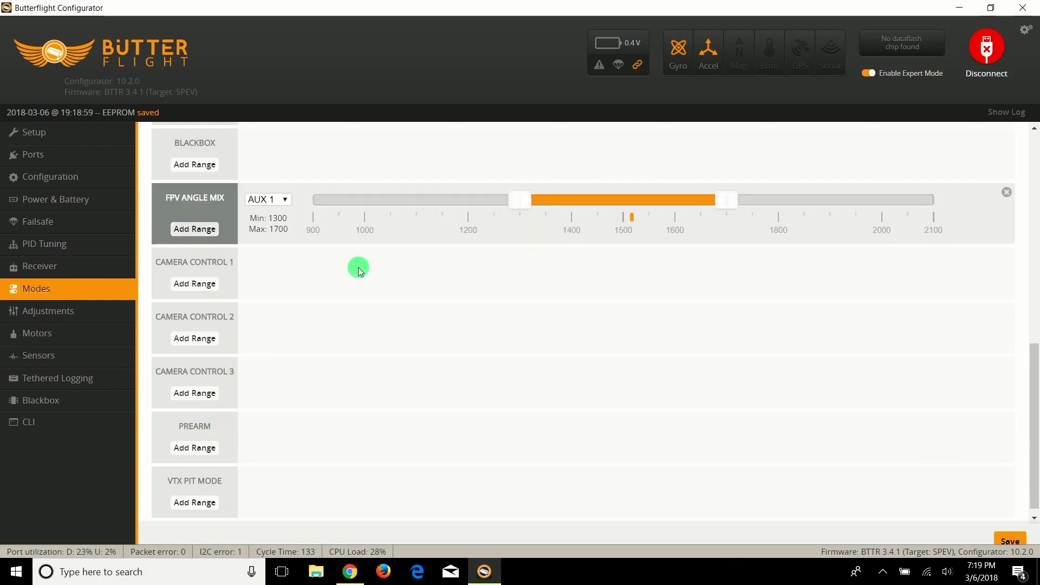
scroll(321, 317, up, 3)
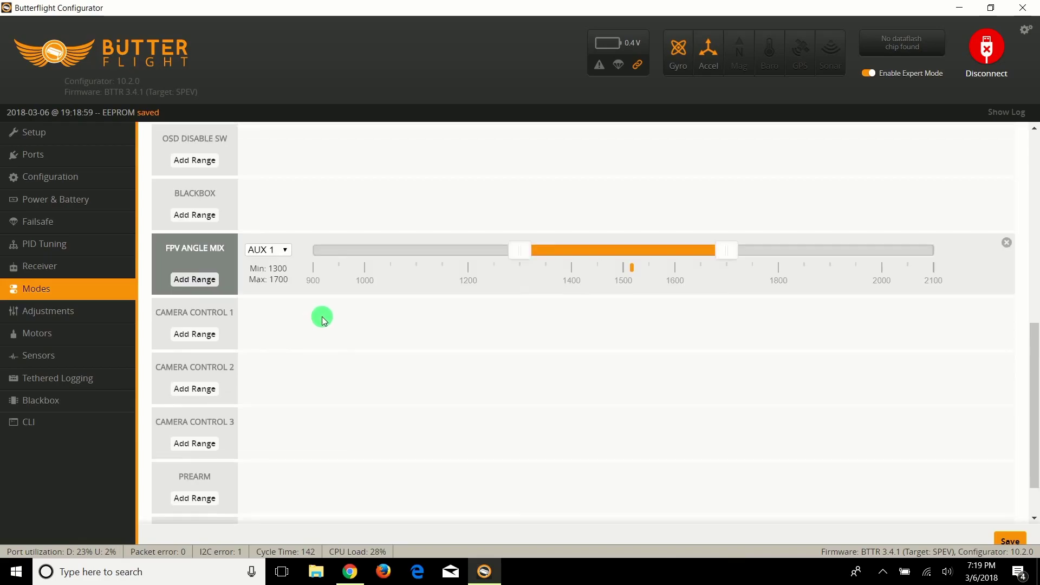
scroll(323, 316, up, 5)
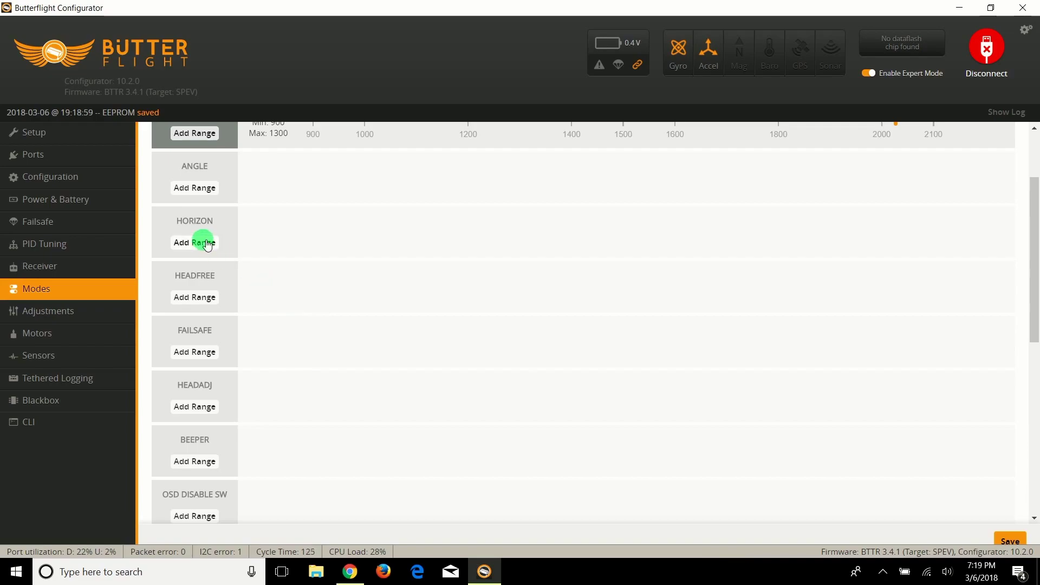
click(205, 188)
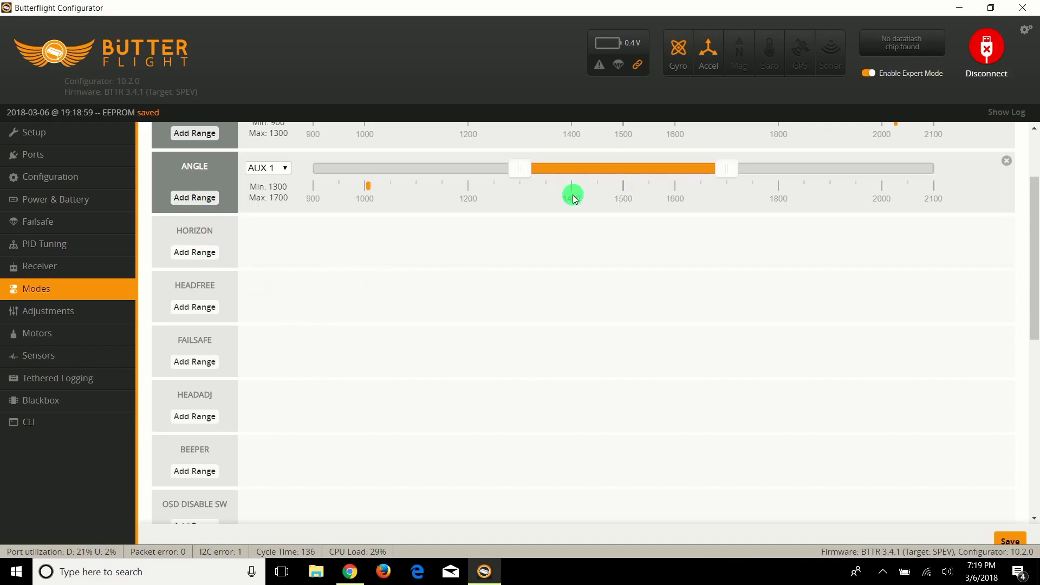
drag(601, 172, 308, 205)
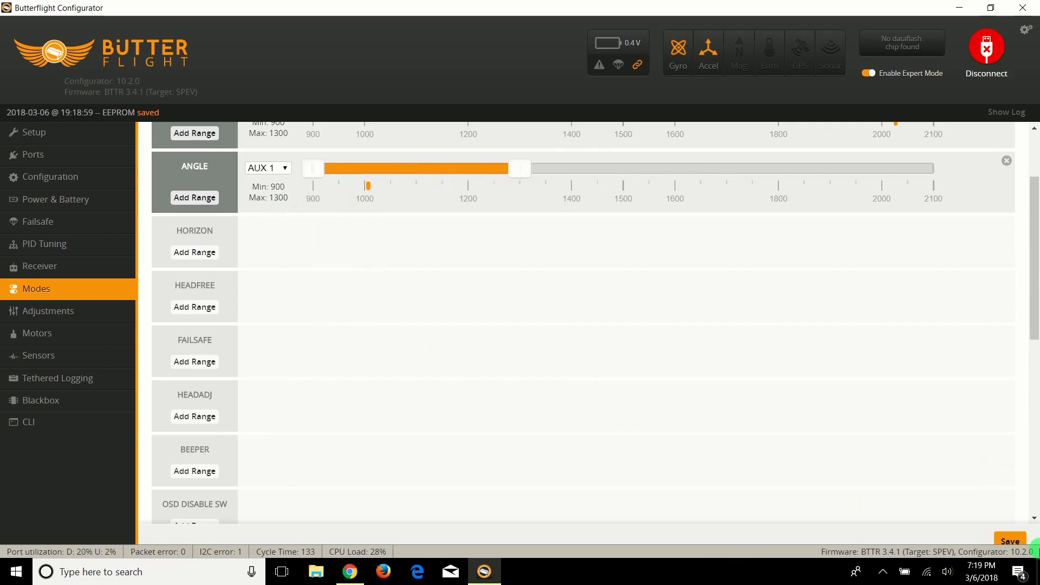
click(1009, 539)
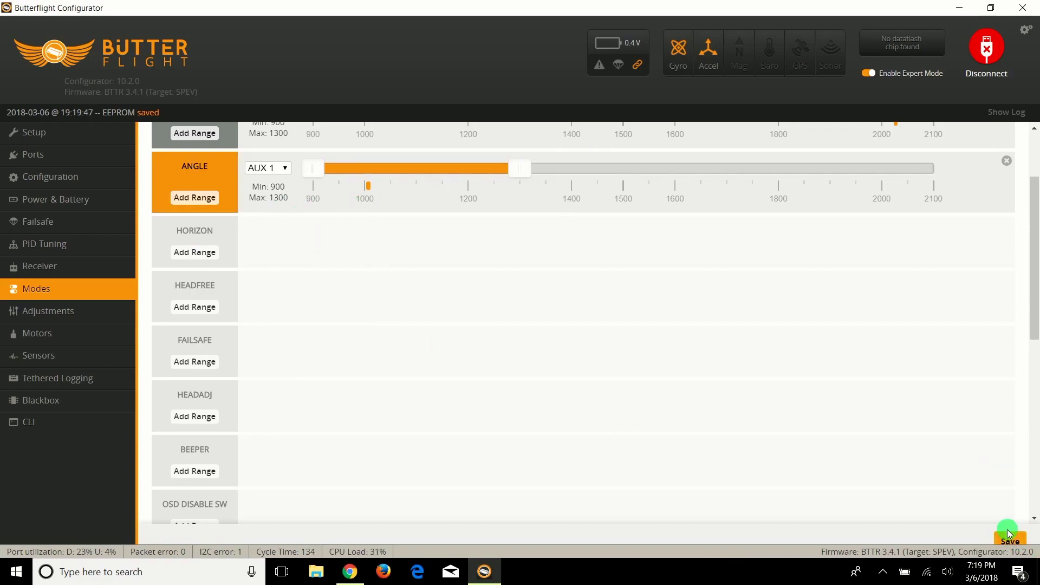
Move on through the Adjustments page to the Motors page.
scroll(870, 467, down, 5)
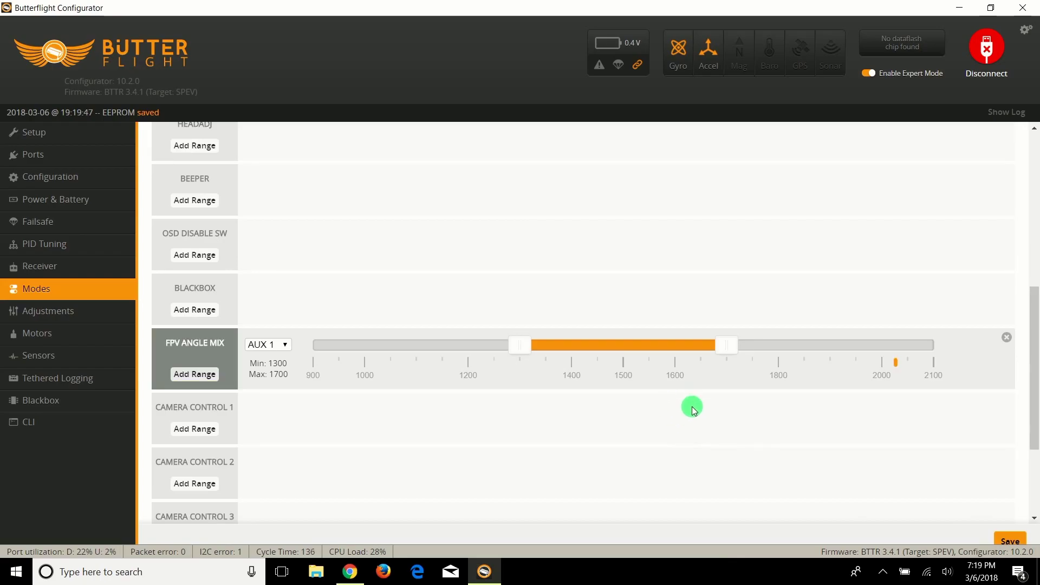
click(61, 314)
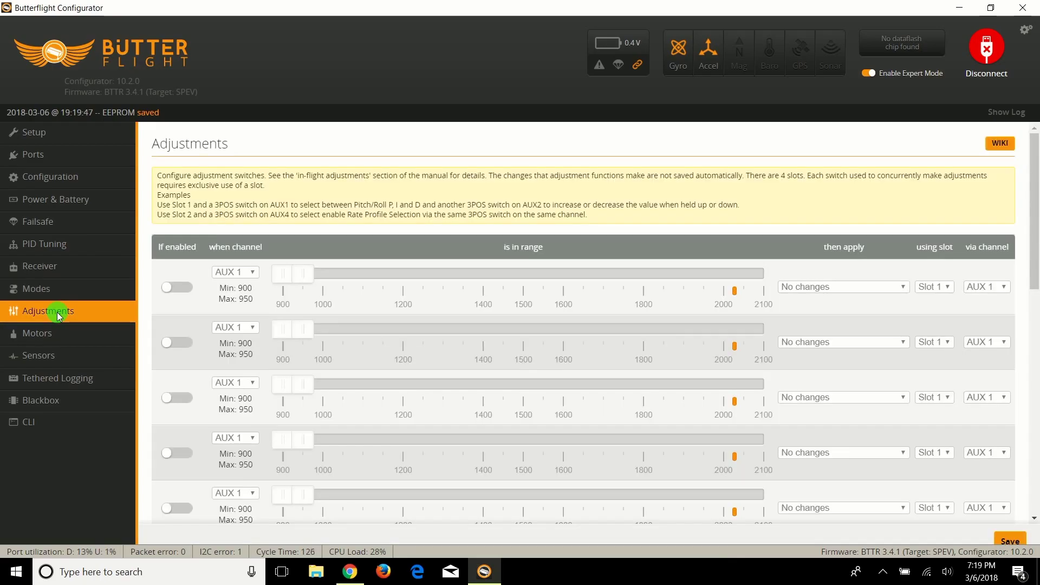
click(57, 333)
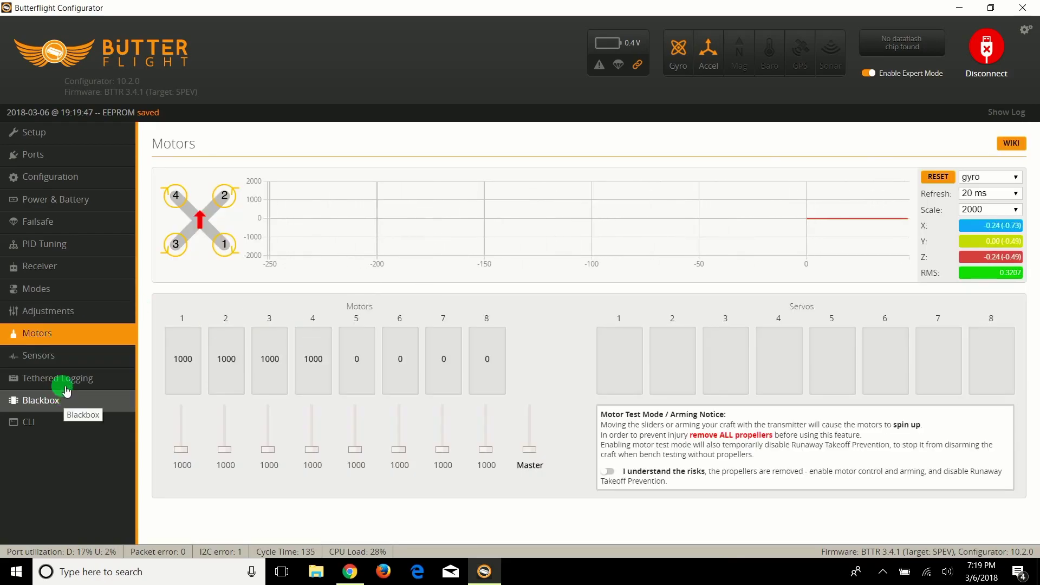
Set the Blackbox logging device to No Logging.
click(61, 400)
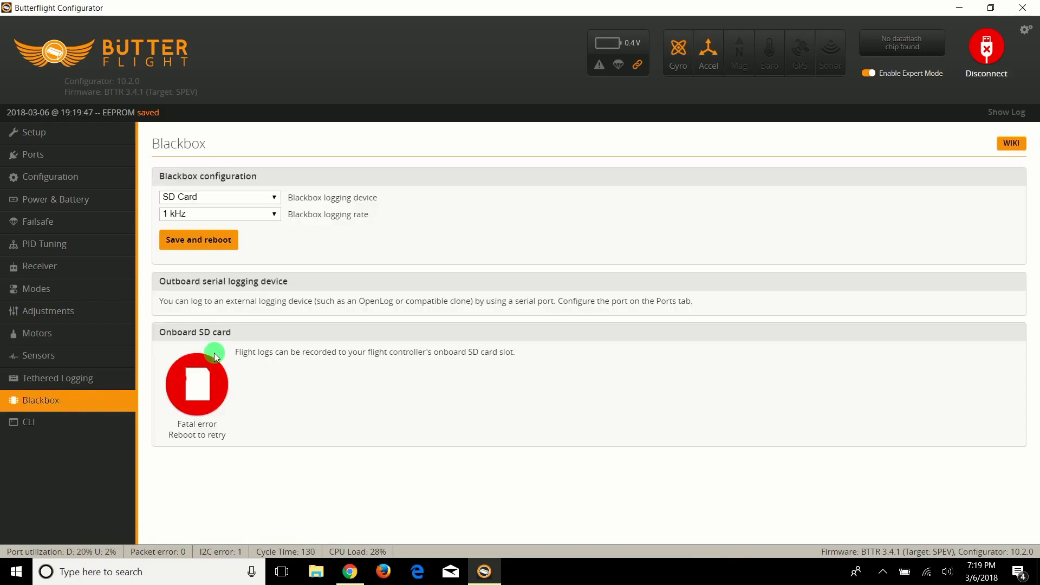
click(274, 198)
click(229, 214)
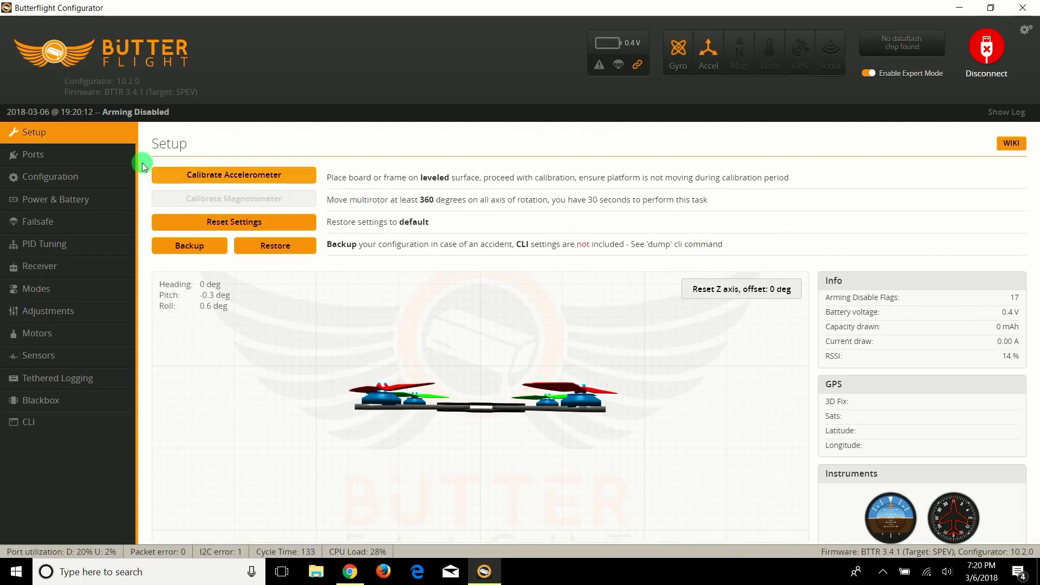
Set UART3 telemetry output to FrSky in Ports, then save and reboot.
click(70, 157)
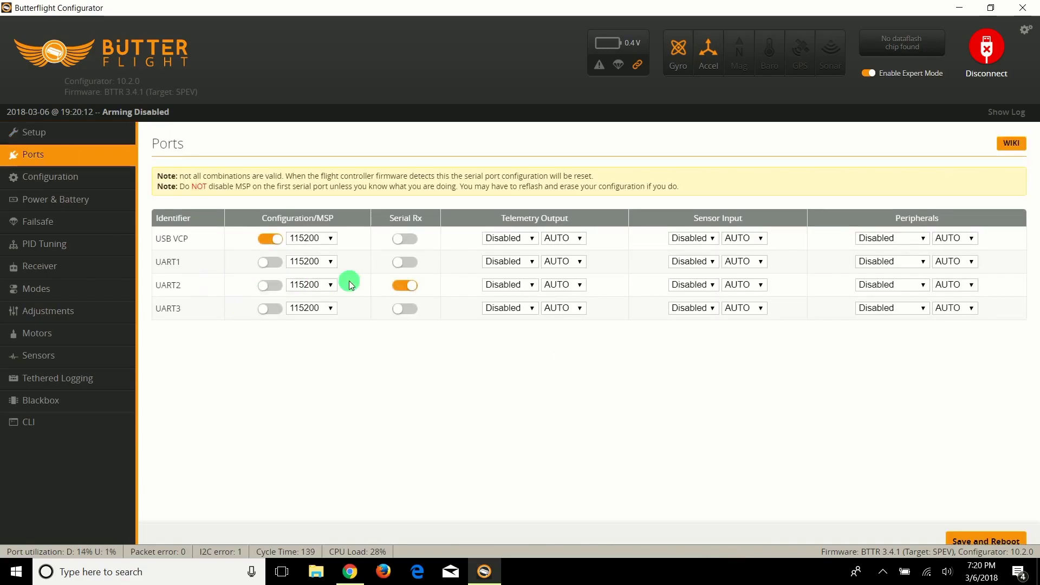
click(533, 309)
click(527, 352)
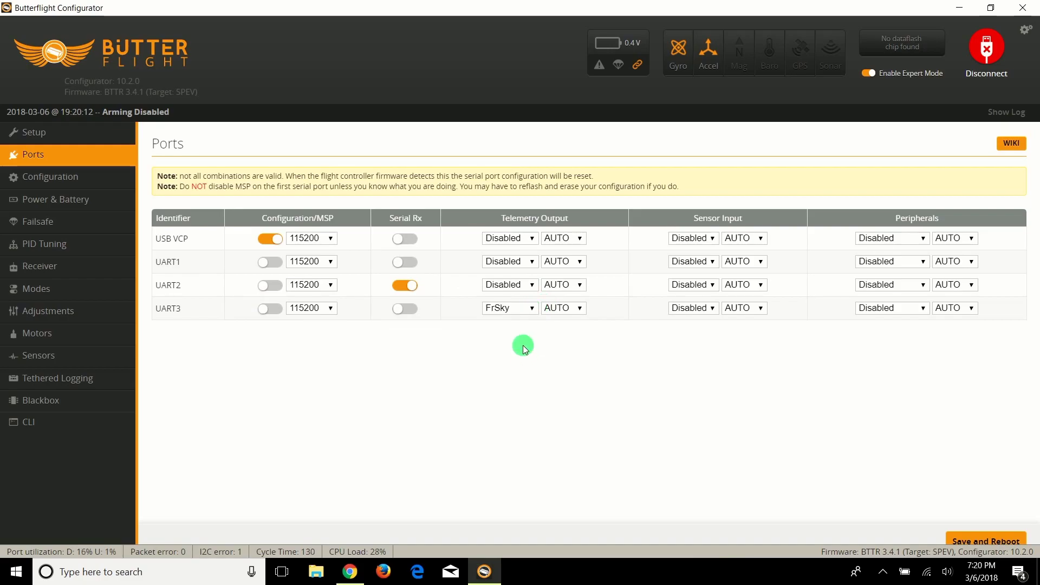
click(1011, 540)
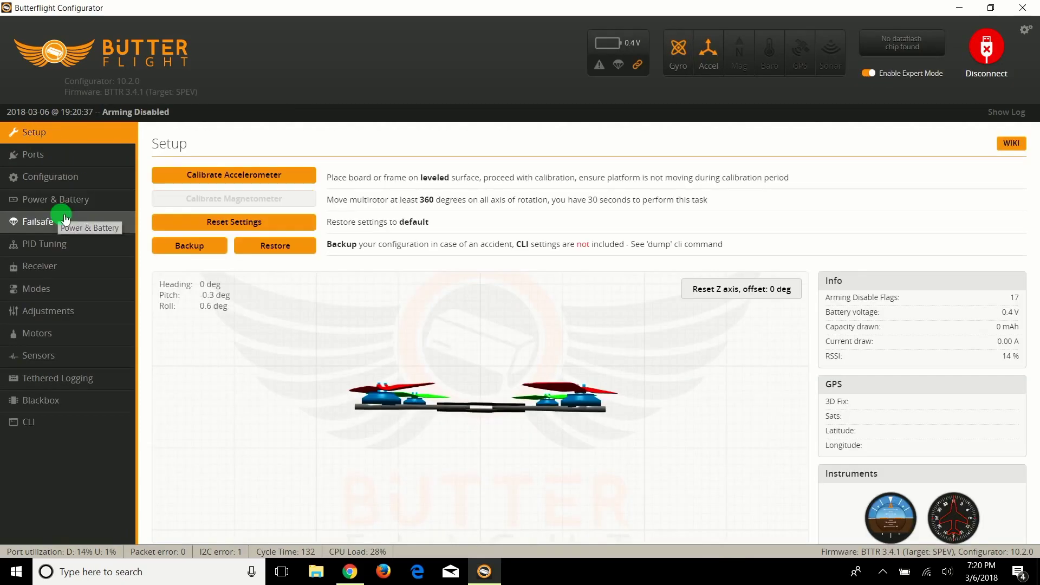
Raise roll/pitch and yaw RC Rate to 1.10 on the PID Tuning page.
click(81, 246)
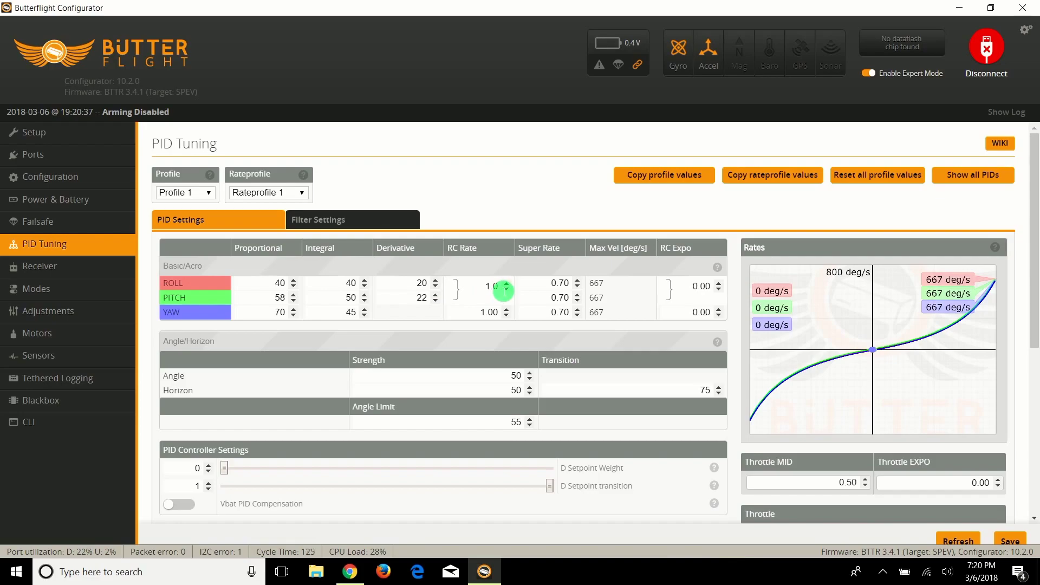
click(505, 284)
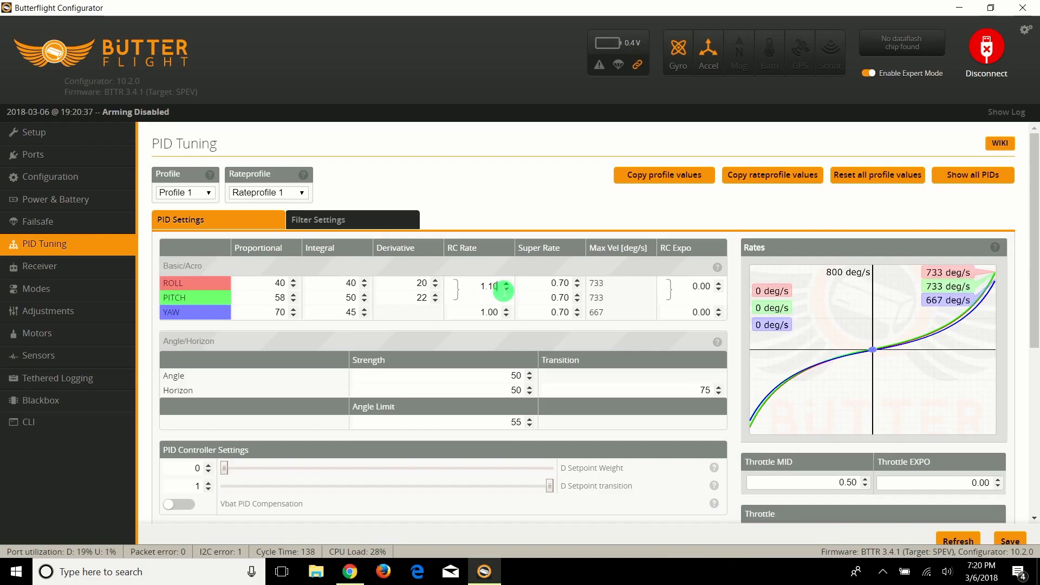
click(505, 310)
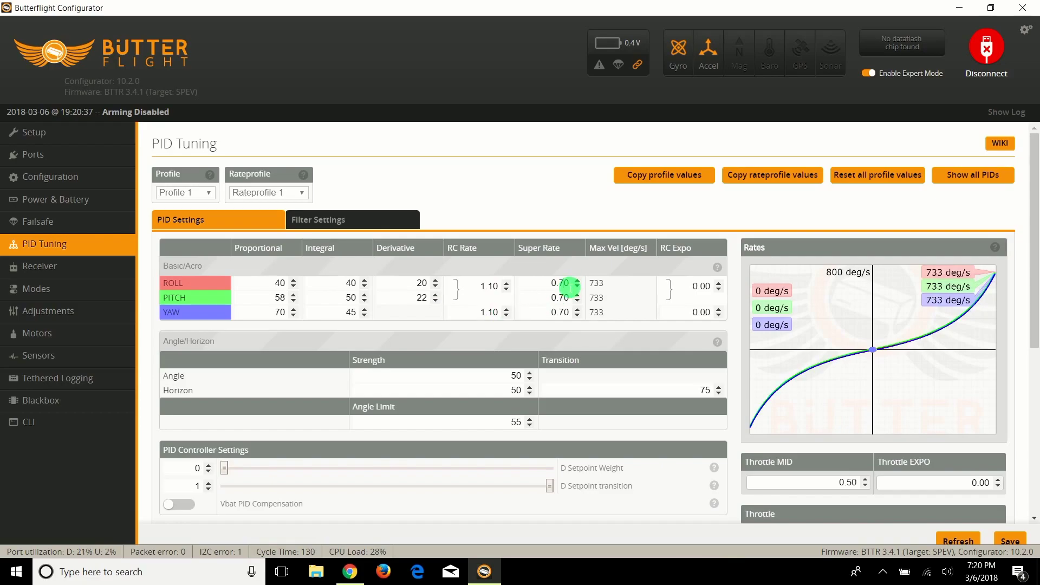
Set the roll and pitch Super Rate to 0.85.
key(BackSpace)
key(BackSpace)
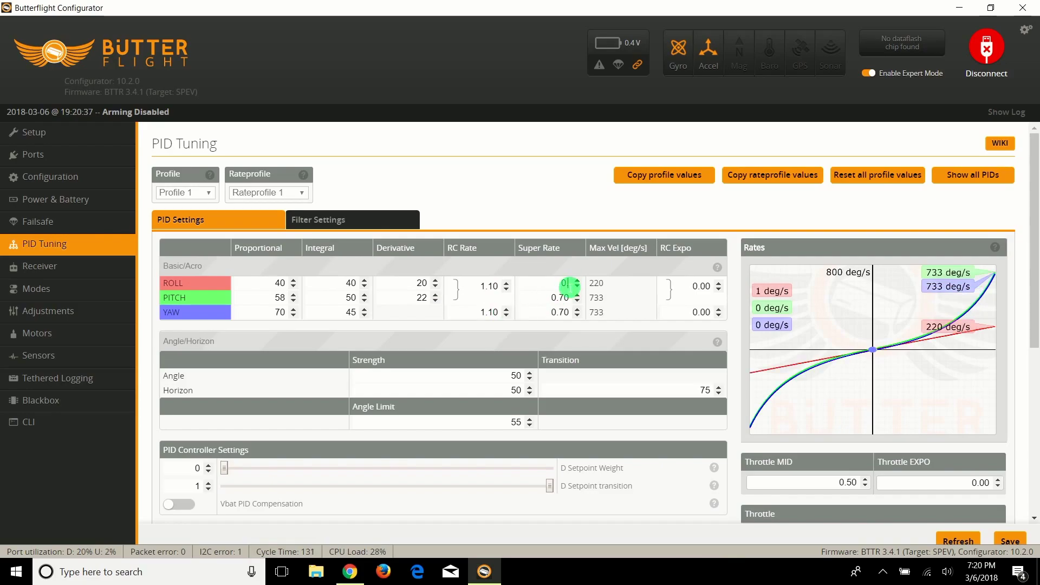
text(.80)
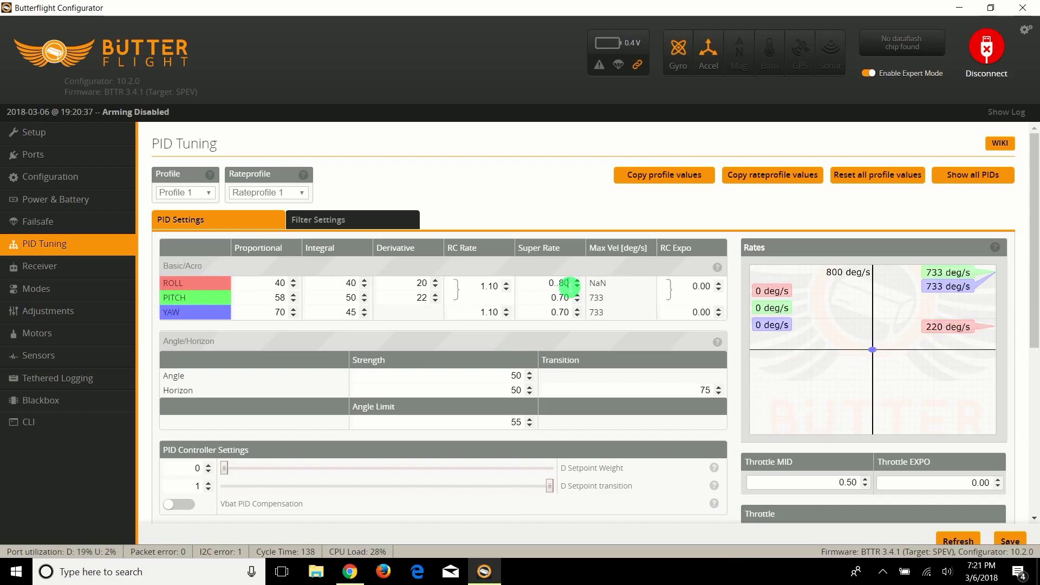
click(562, 282)
key(BackSpace)
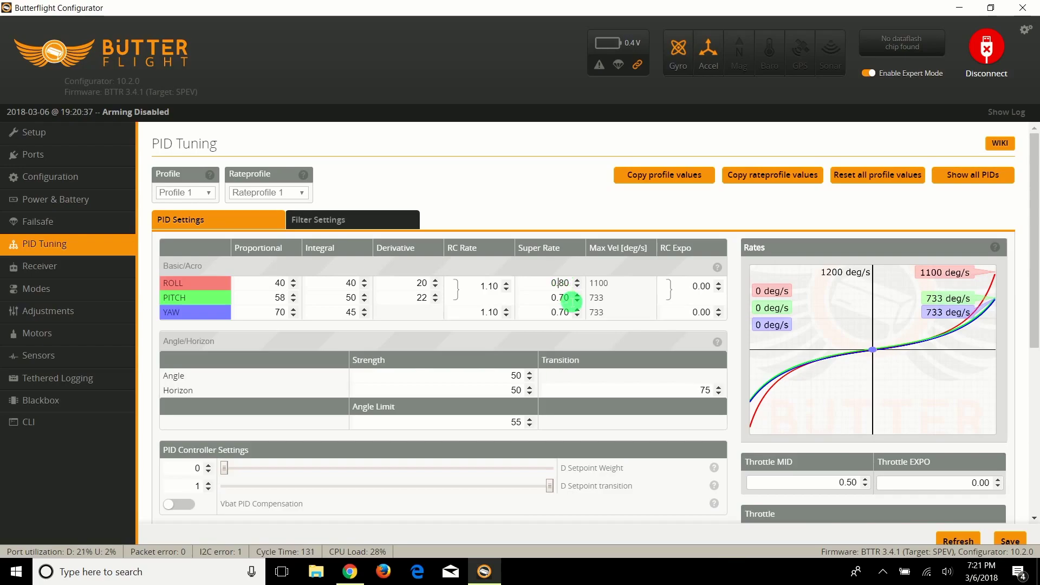
click(573, 301)
key(BackSpace)
key(BackSpace)
key(BackSpace)
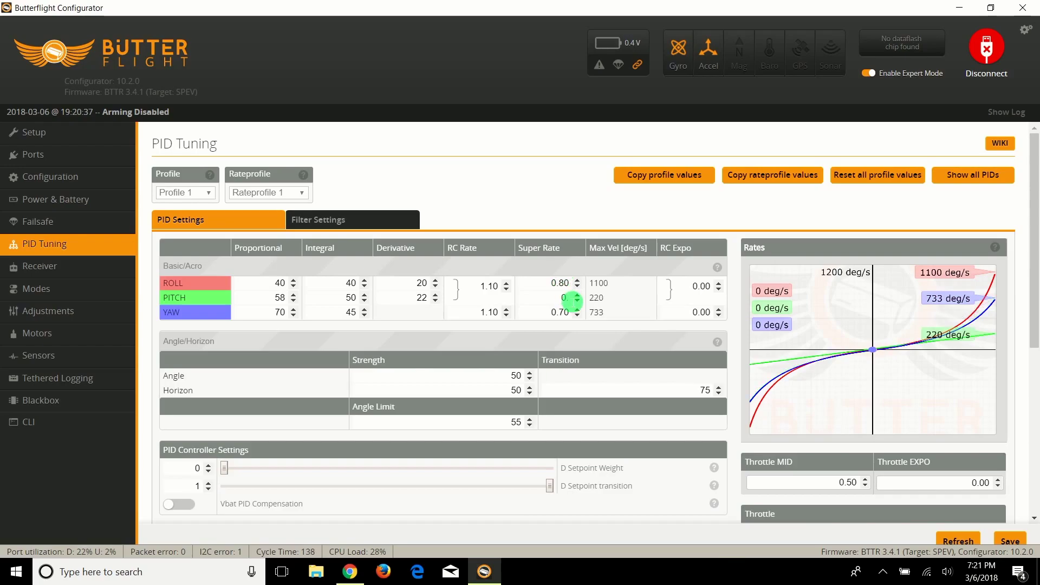
text(.85)
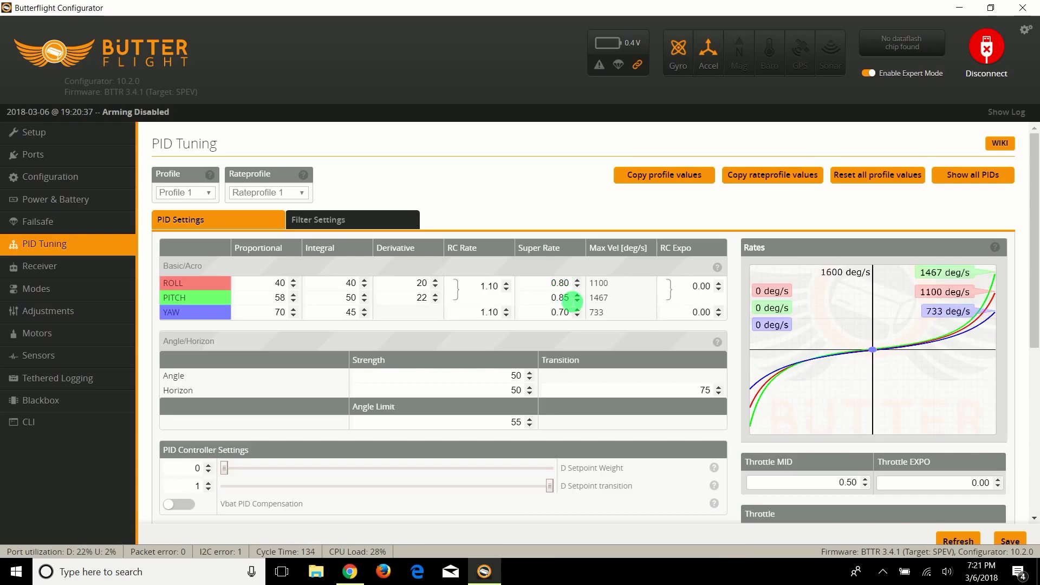
click(567, 283)
key(BackSpace)
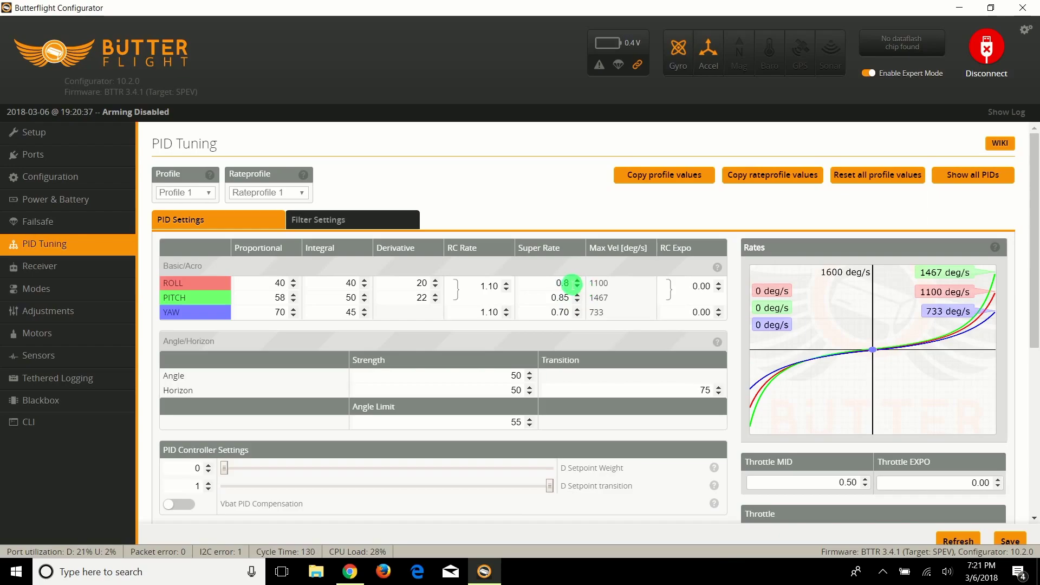
text(5)
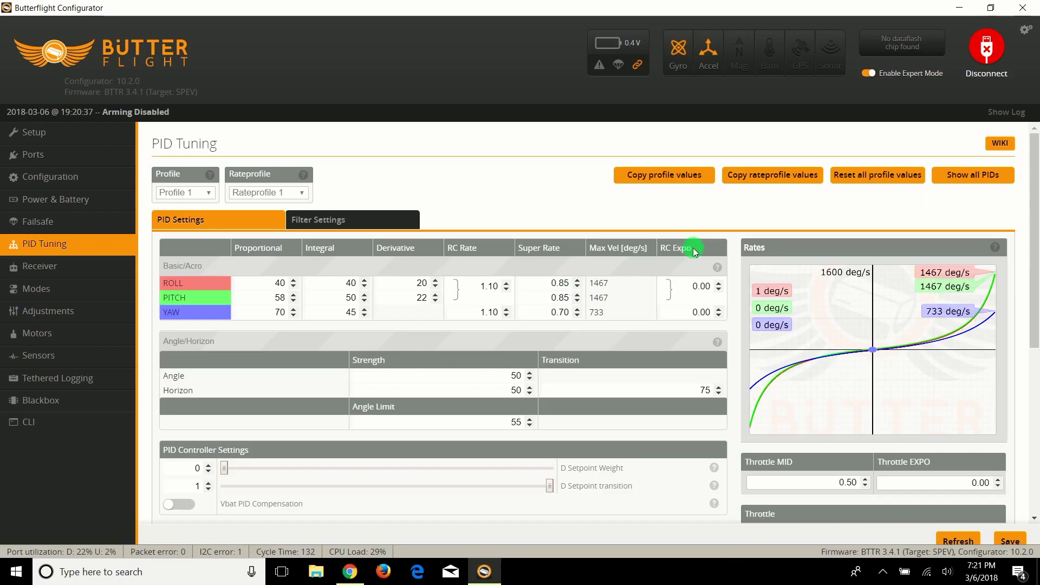
Set the yaw Super Rate to 0.80.
click(568, 312)
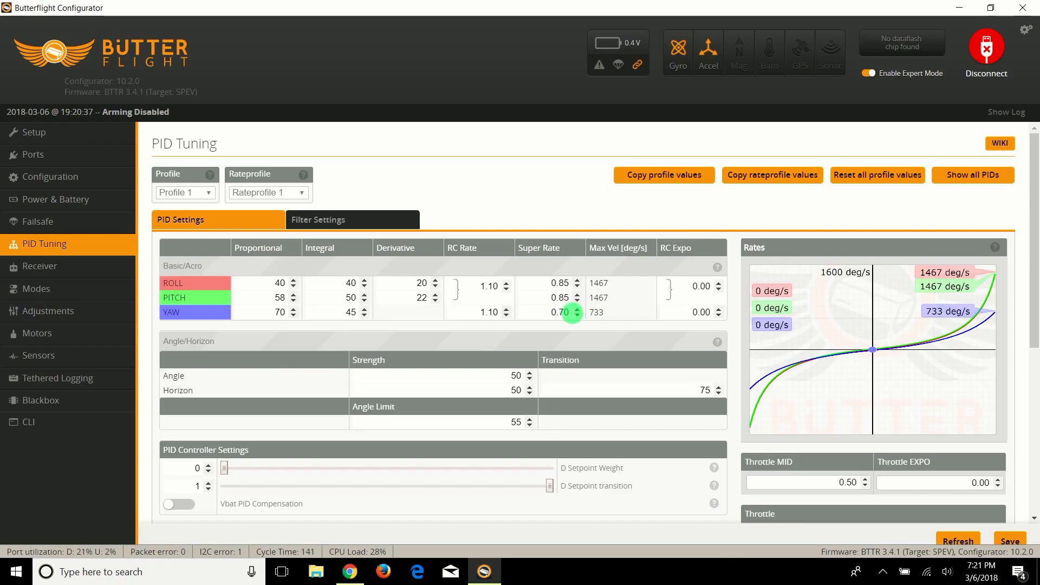
key(BackSpace)
key(BackSpace)
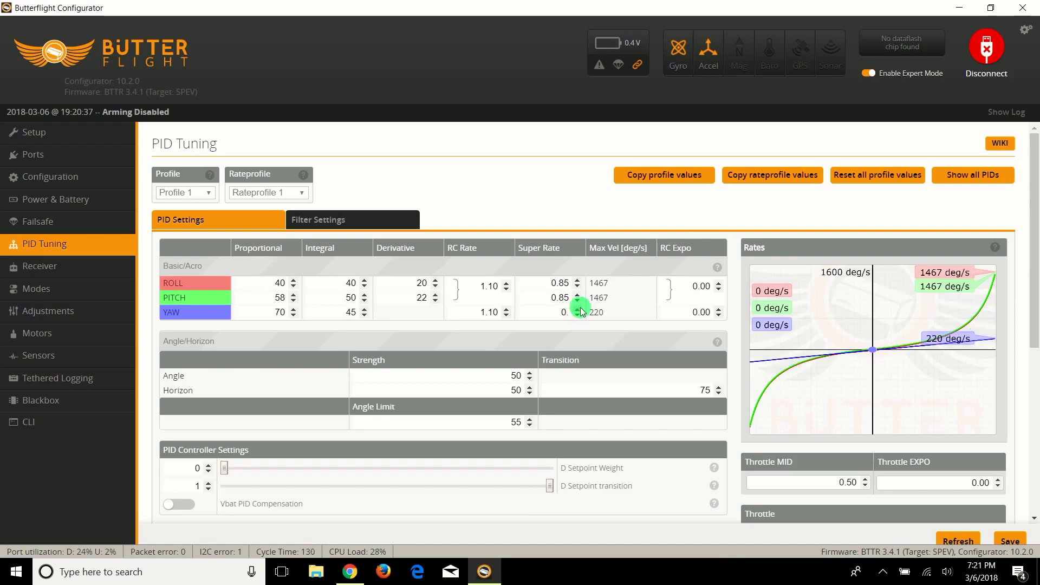
text(78)
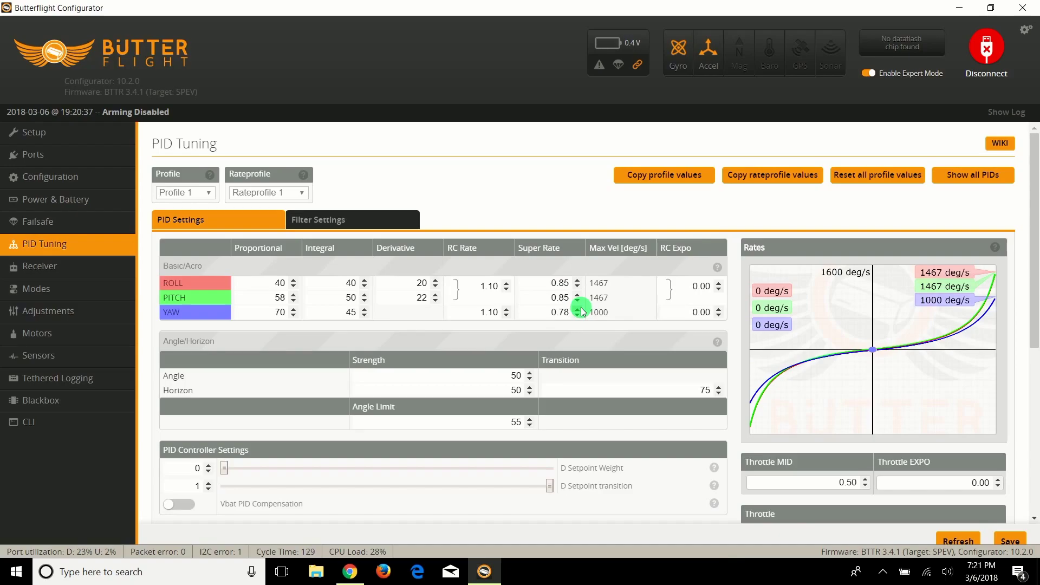
key(BackSpace)
key(BackSpace)
text(80)
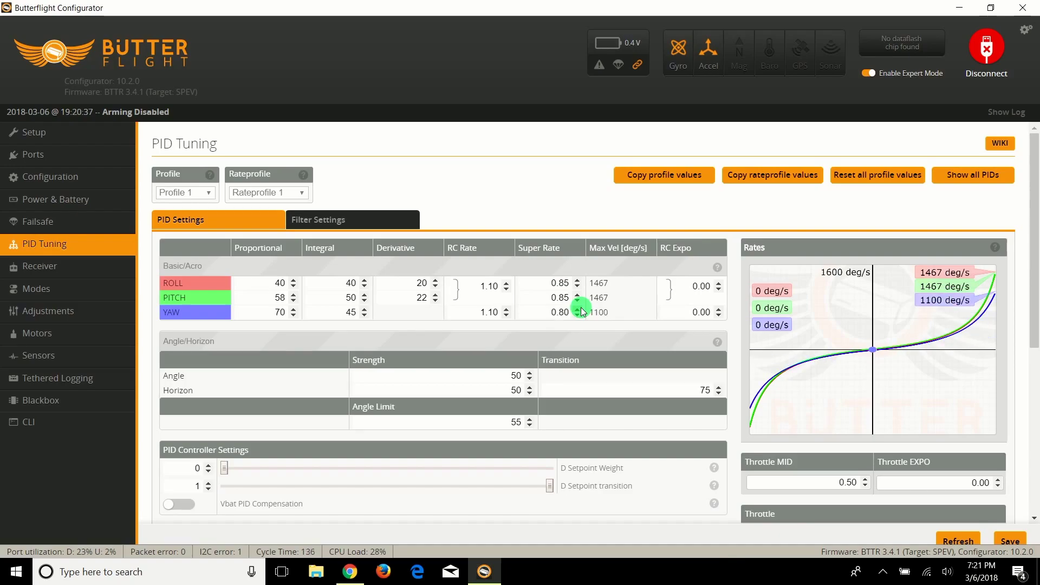
Set RC Expo to 0.20 roll/pitch and 0.15 yaw, and D Setpoint Weight to 0.61.
key(BackSpace)
key(BackSpace)
text(20)
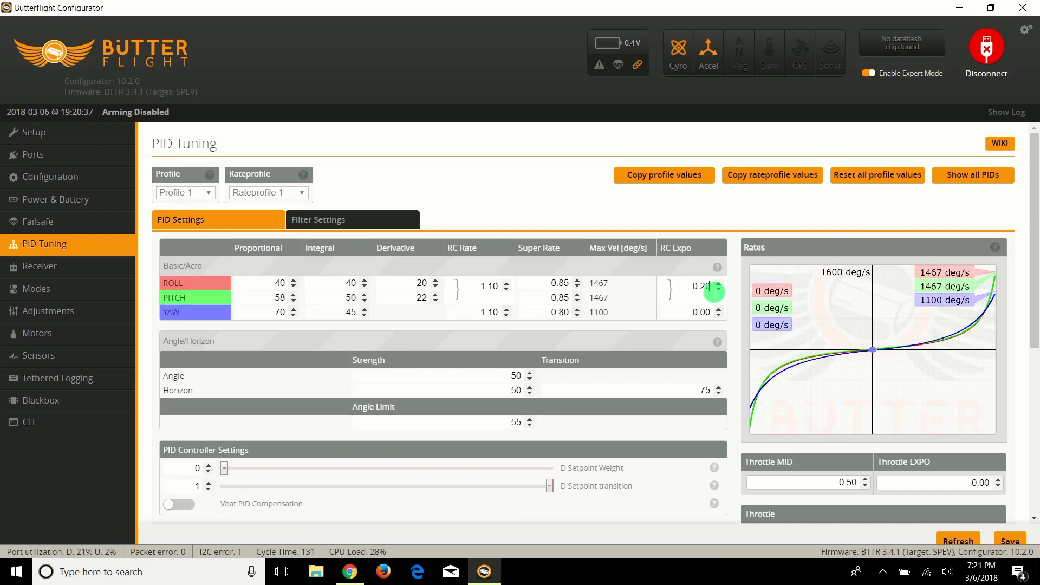
click(710, 312)
key(BackSpace)
key(BackSpace)
text(15)
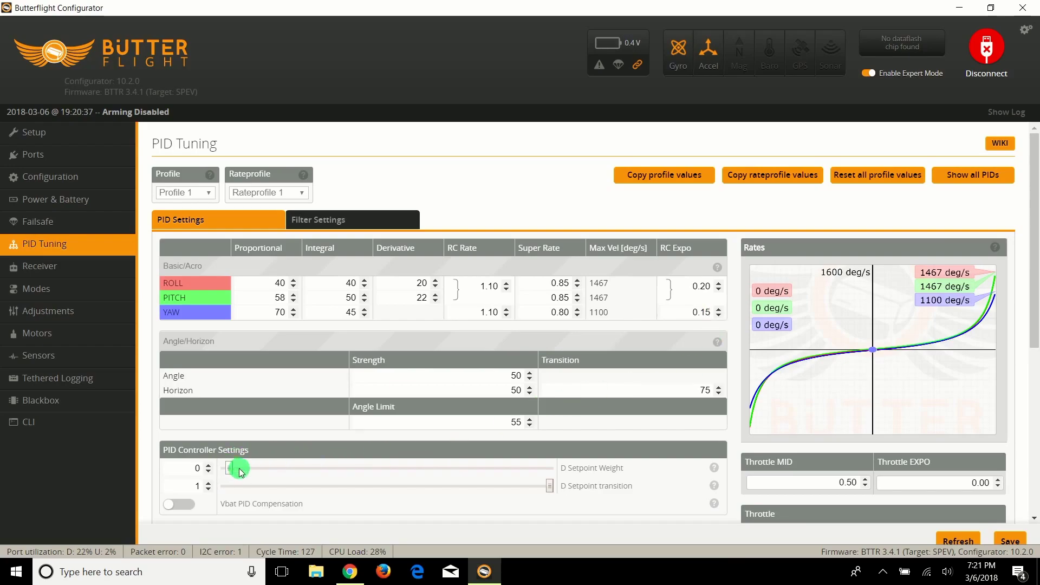
drag(279, 470, 302, 468)
scroll(598, 448, down, 4)
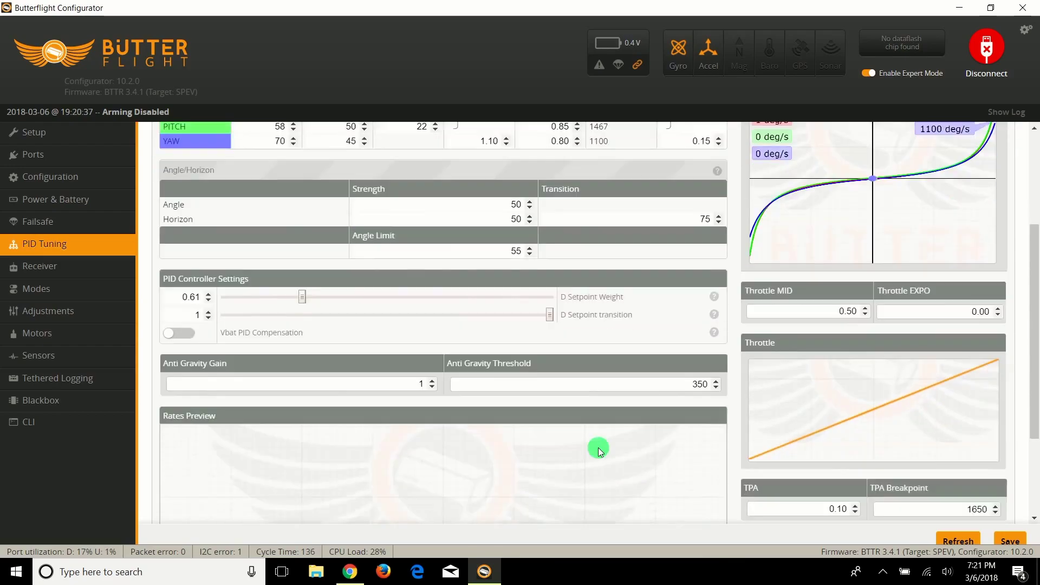
Set Anti Gravity Gain to 2, save it, and switch to Filter Settings.
click(432, 351)
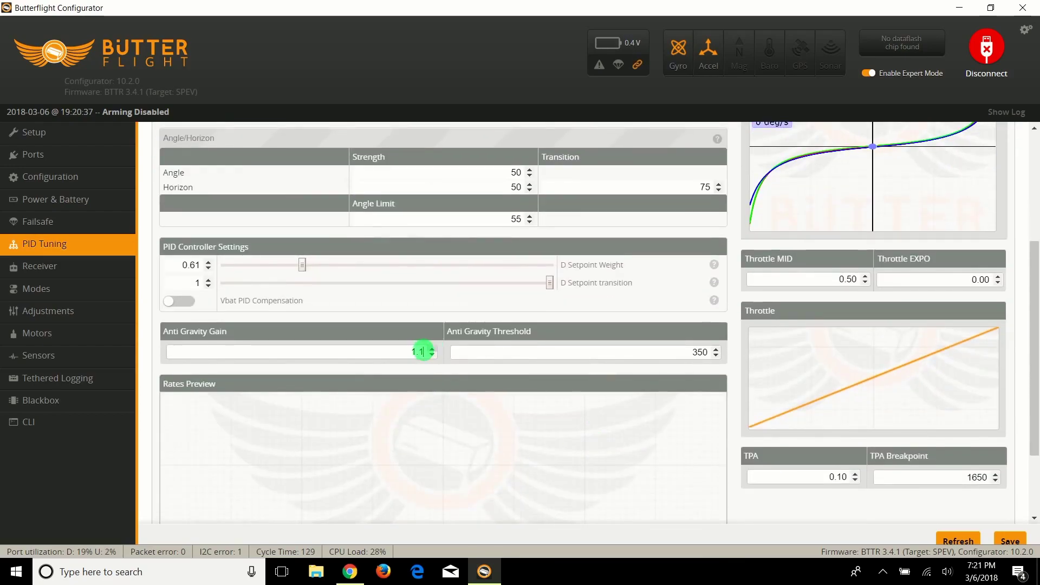
key(BackSpace)
key(BackSpace)
key(BackSpace)
text(2)
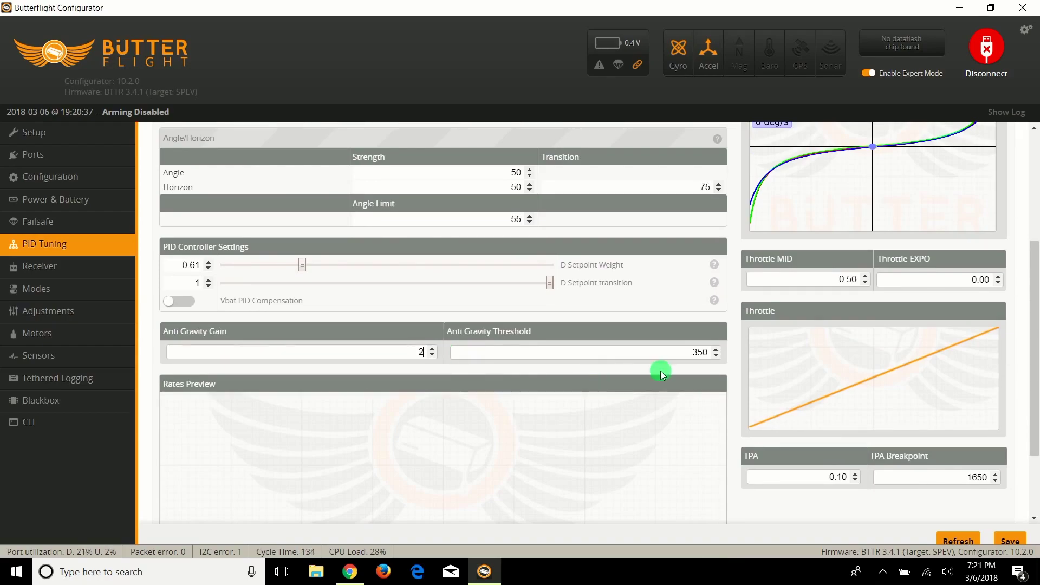
click(1010, 541)
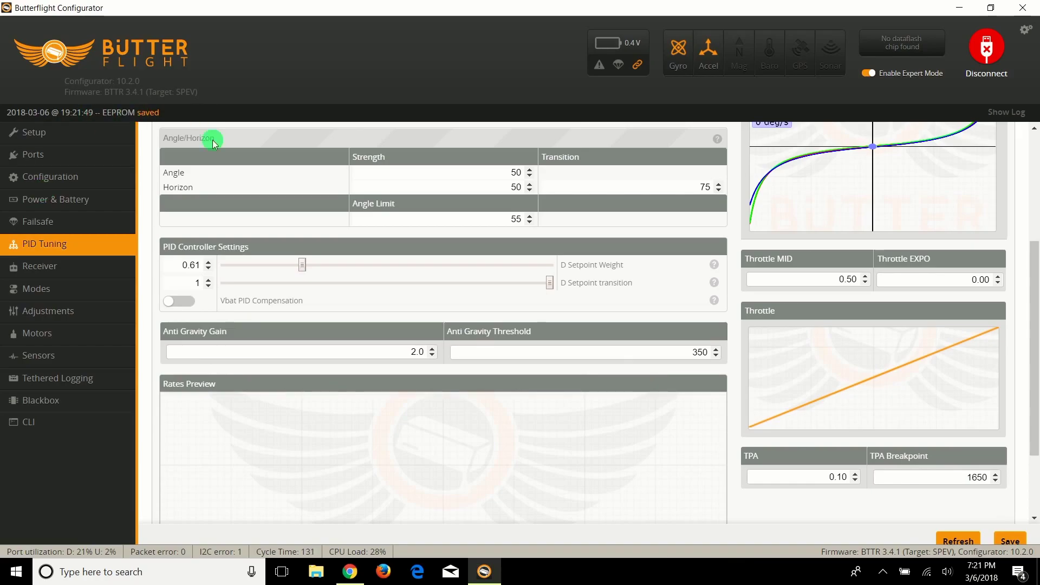
click(1010, 540)
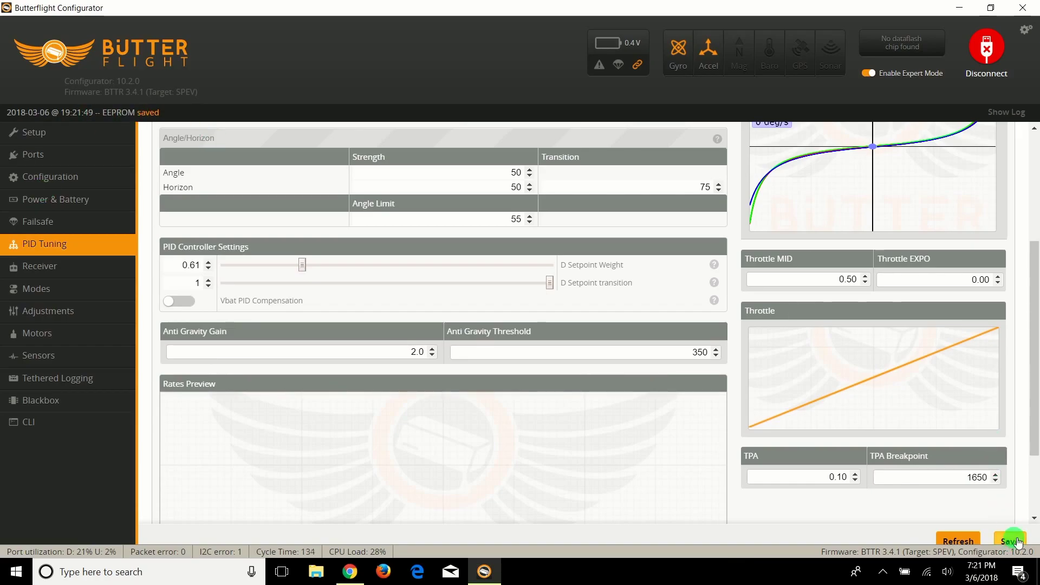
scroll(583, 425, up, 4)
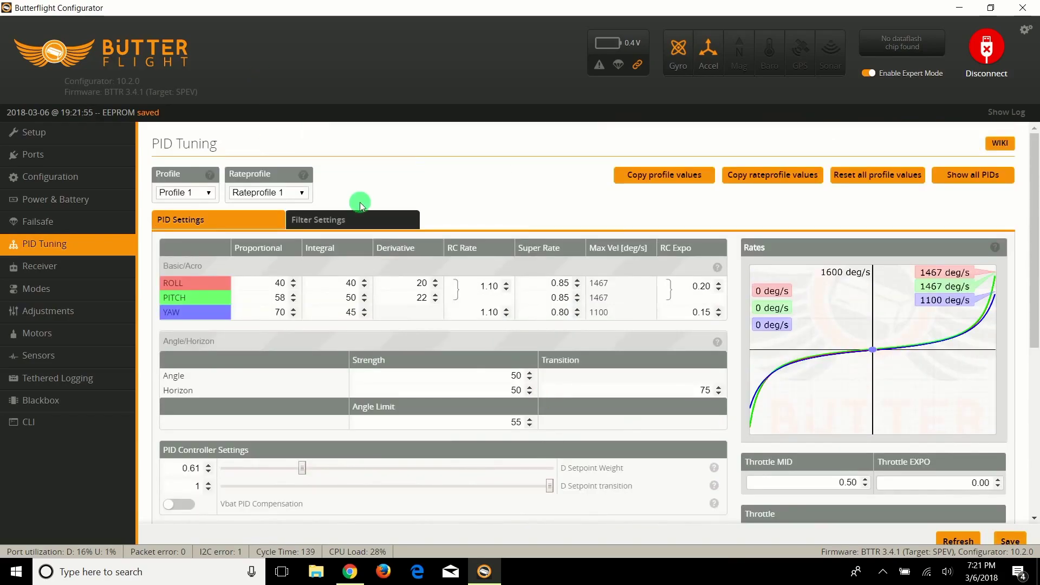
click(366, 217)
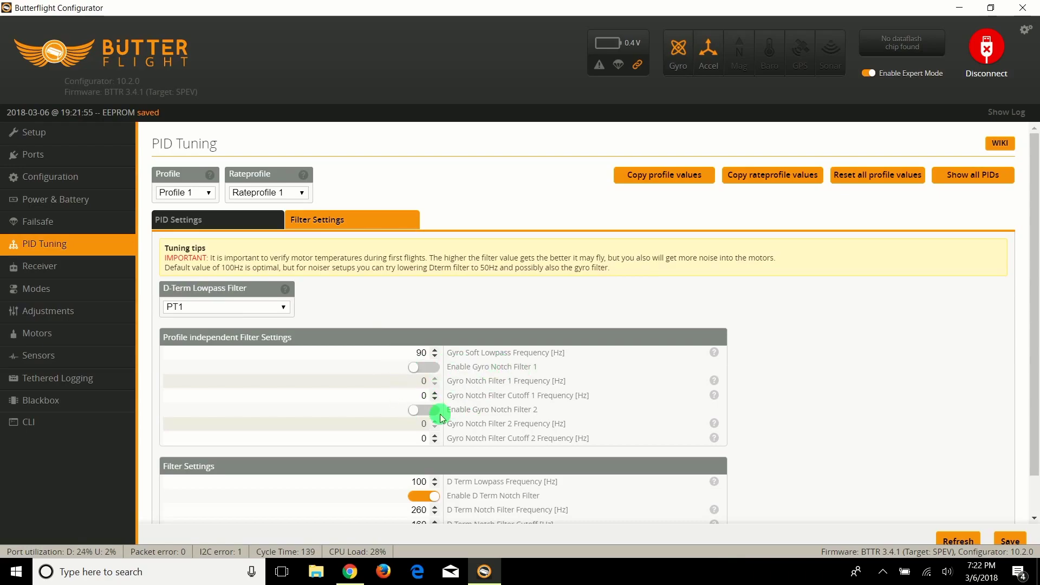
Disable the D Term notch filter, save it, and go back to PID Settings.
scroll(440, 420, down, 1)
click(423, 453)
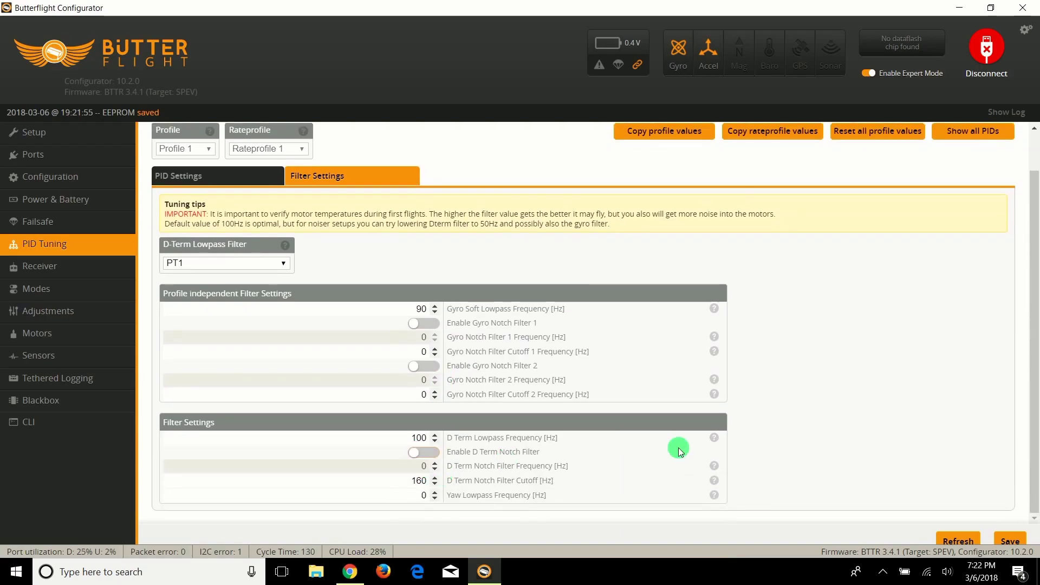
click(1017, 545)
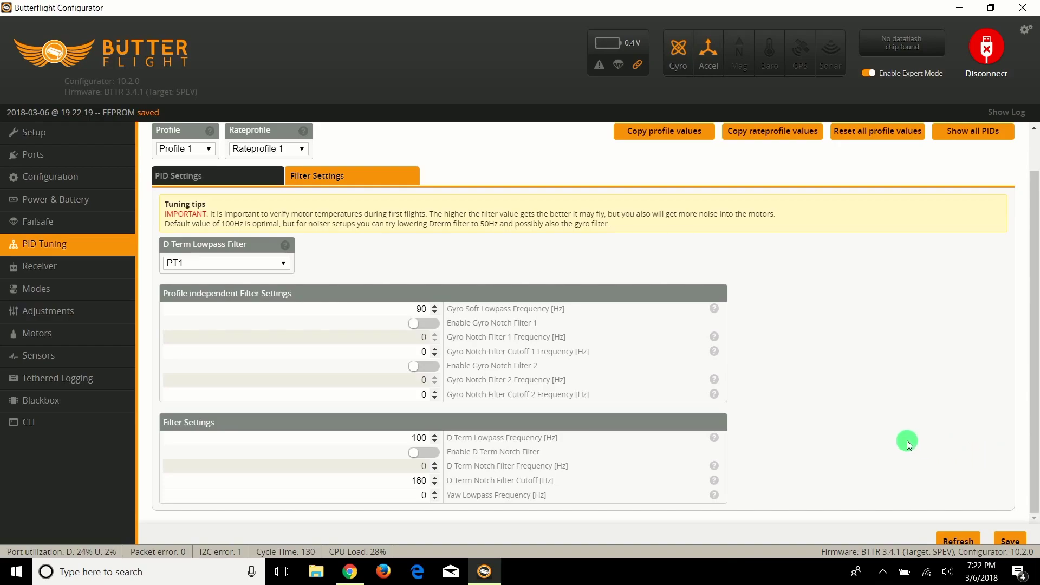
scroll(908, 445, up, 1)
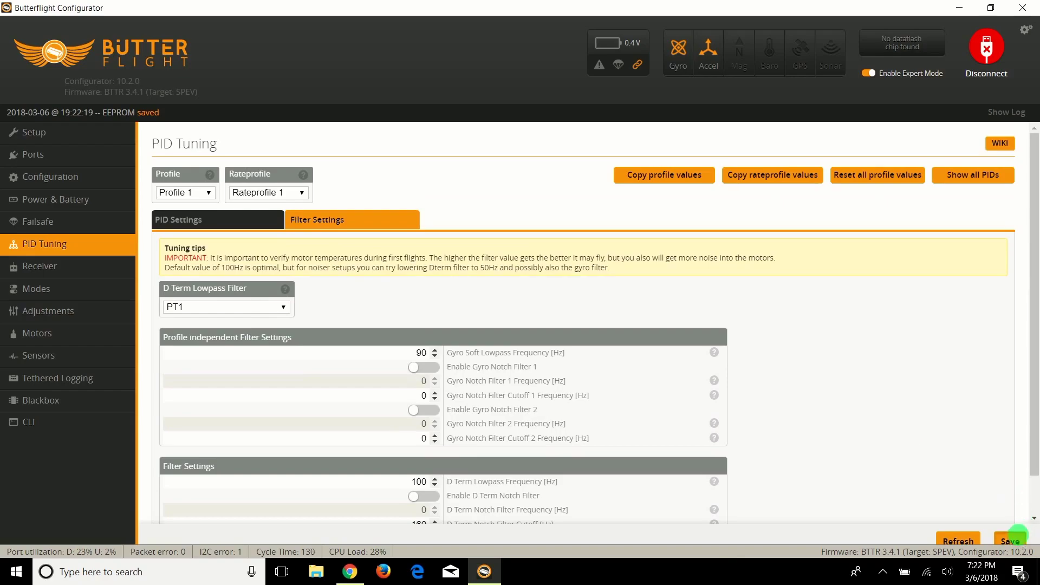
click(1010, 541)
click(214, 220)
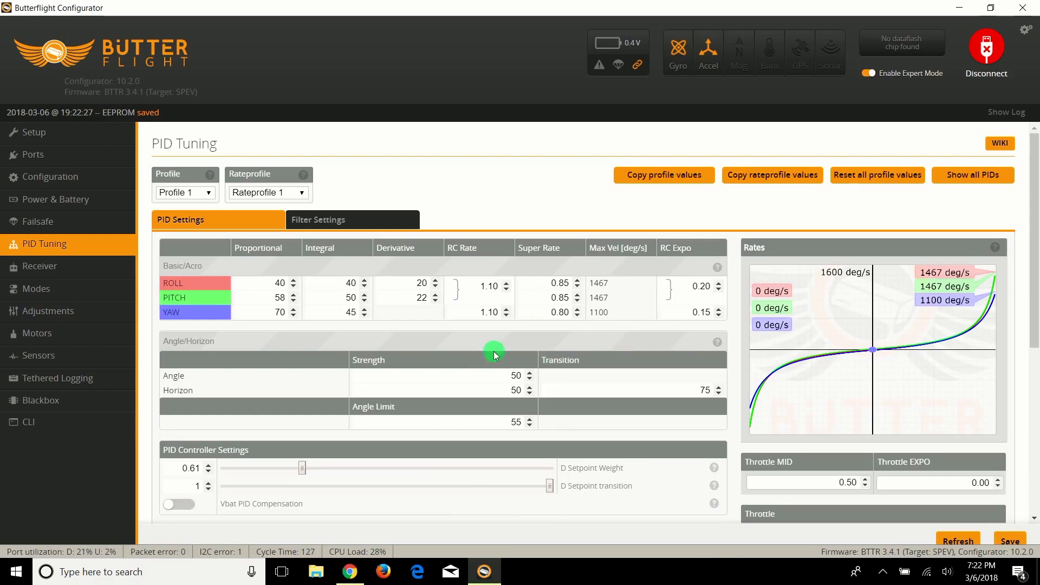
Review the Receiver channels and the Modes page (ARM on AUX 2, ANGLE on AUX 1), then go to Configuration.
scroll(338, 422, down, 4)
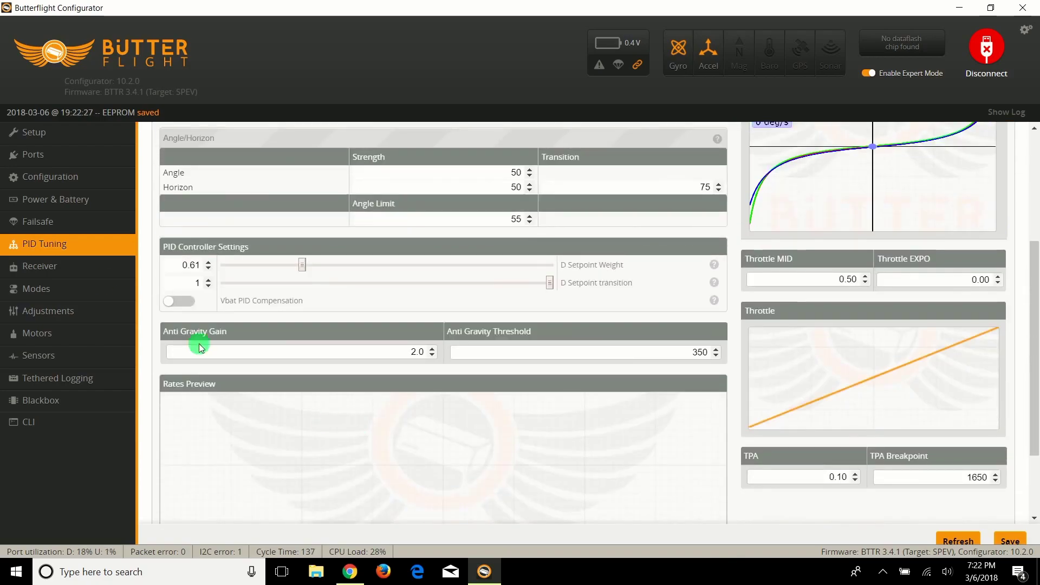
click(96, 267)
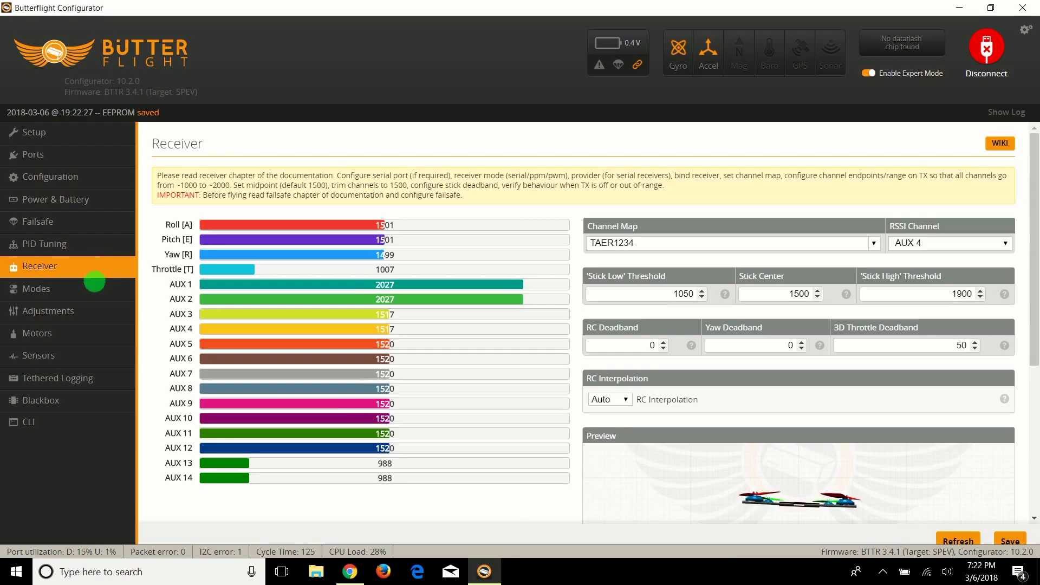
click(89, 295)
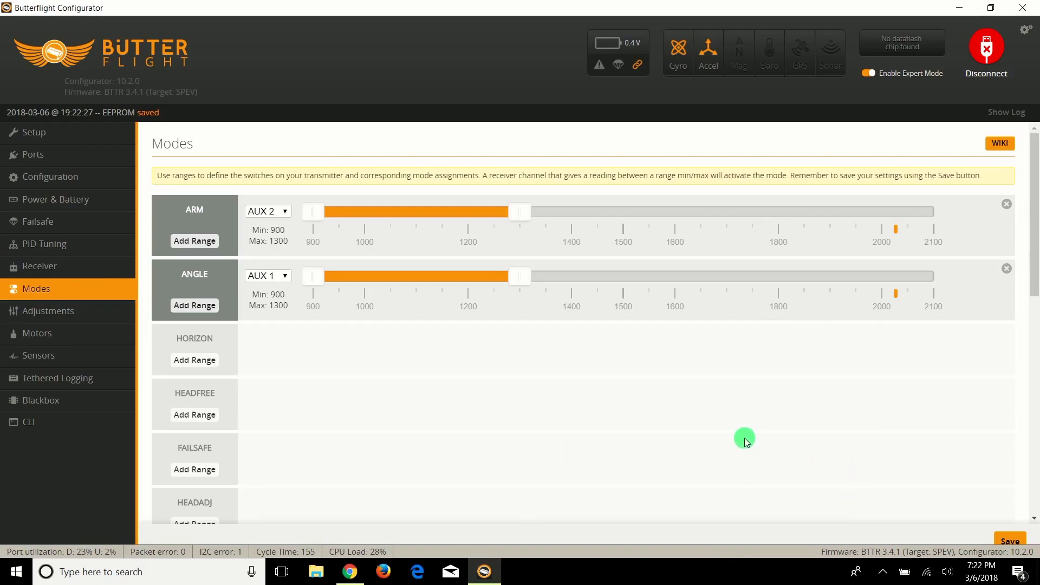
click(70, 176)
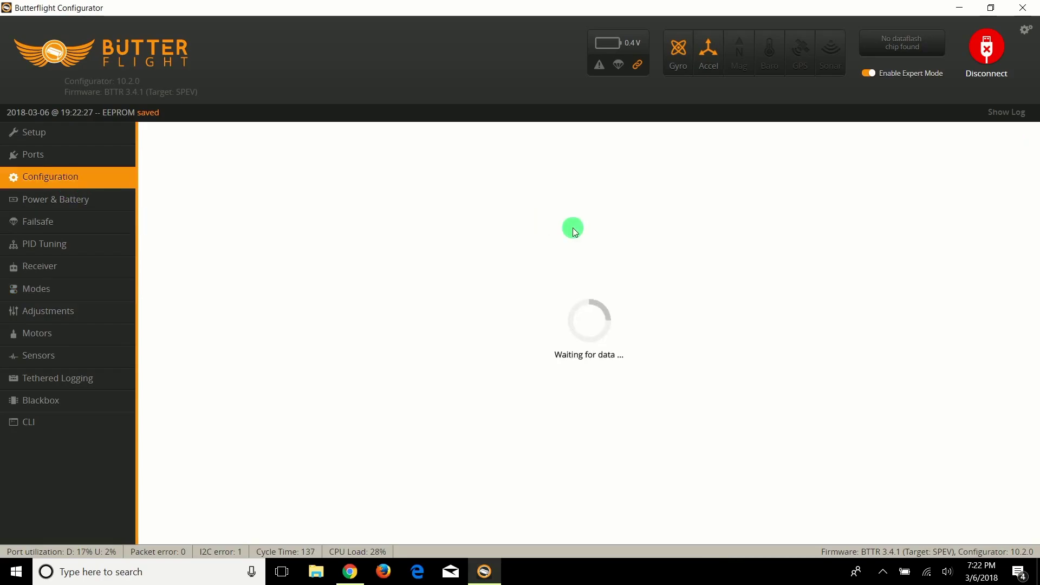